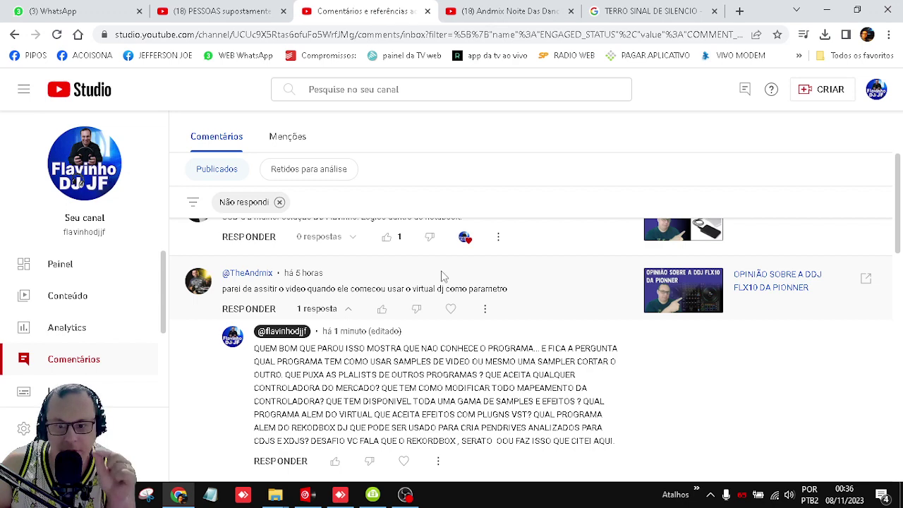
Step: Switch to VirtualDJ and load LiquidChorus.64 from the plugns externos folder as the deck 1 effect
left_click(827, 11)
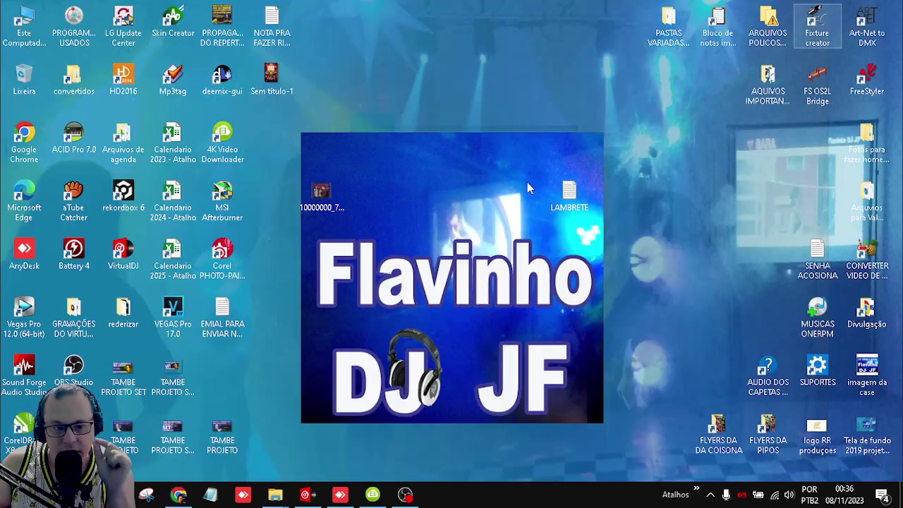
left_click(311, 496)
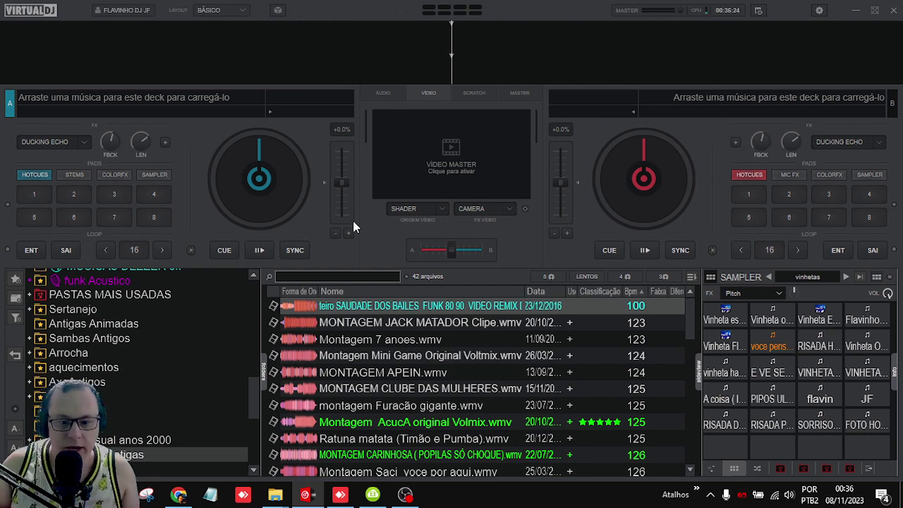
left_click(74, 142)
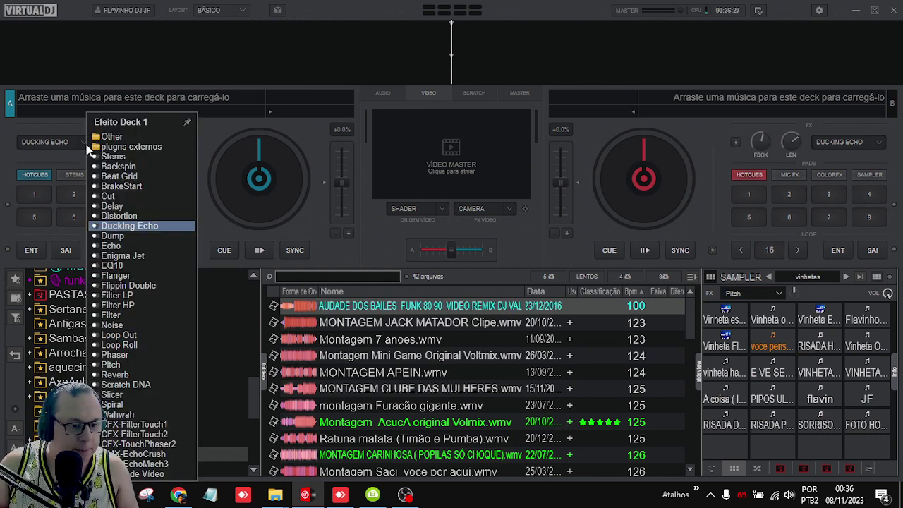
left_click(127, 146)
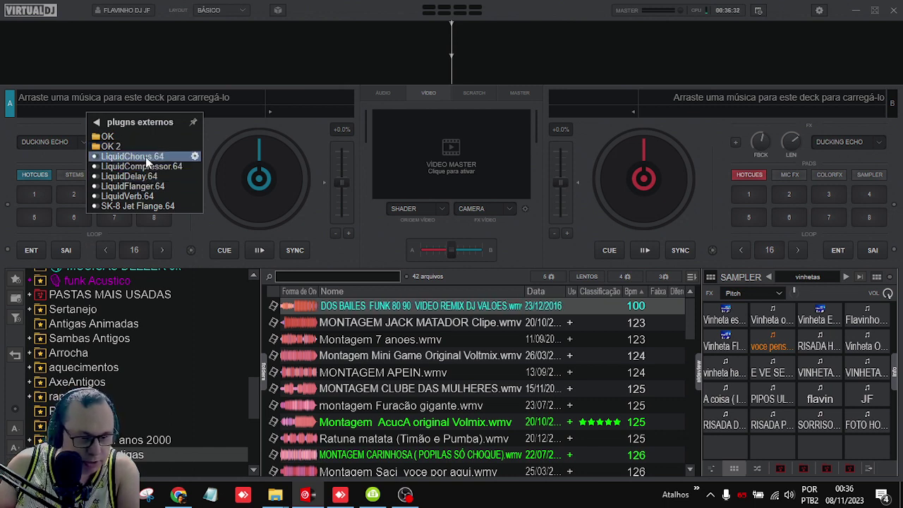
left_click(145, 157)
Step: Open the LiquidChorus.64 plugin window for deck 1, move it toward the centre to show its controls, and close it
left_click(51, 141)
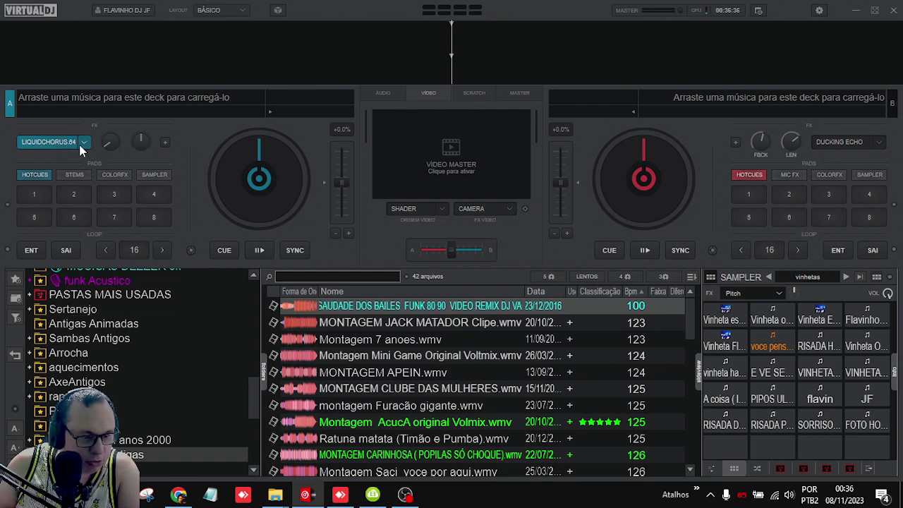
left_click(83, 141)
left_click(190, 191)
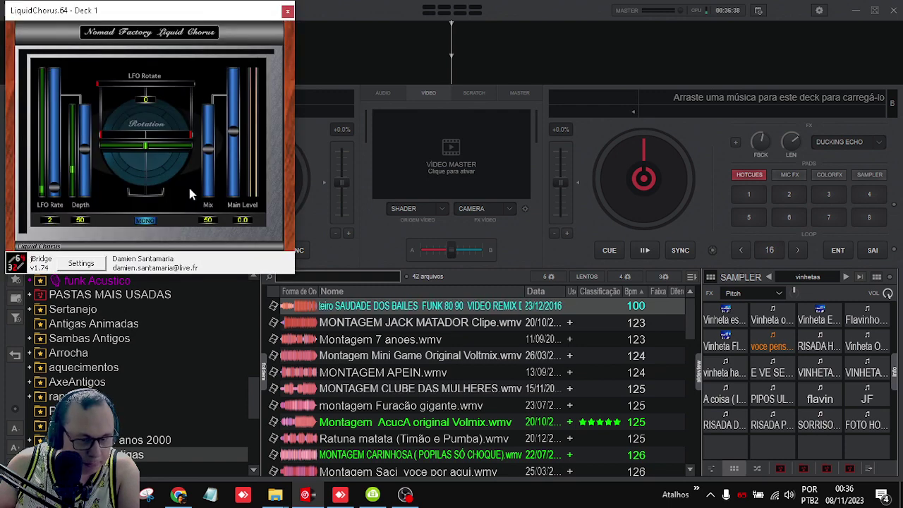
left_click_drag(137, 13, 513, 100)
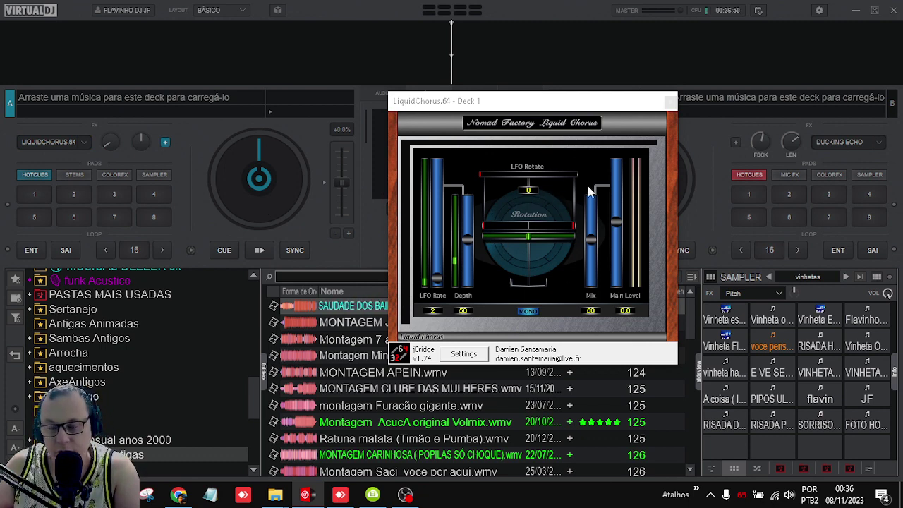
left_click(668, 102)
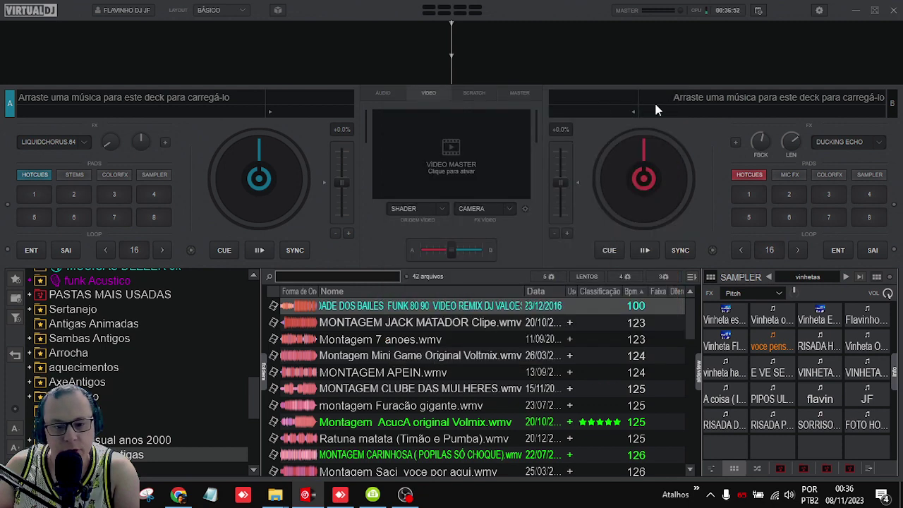
Step: Look through the main list of built-in effects available for deck 1
left_click(84, 140)
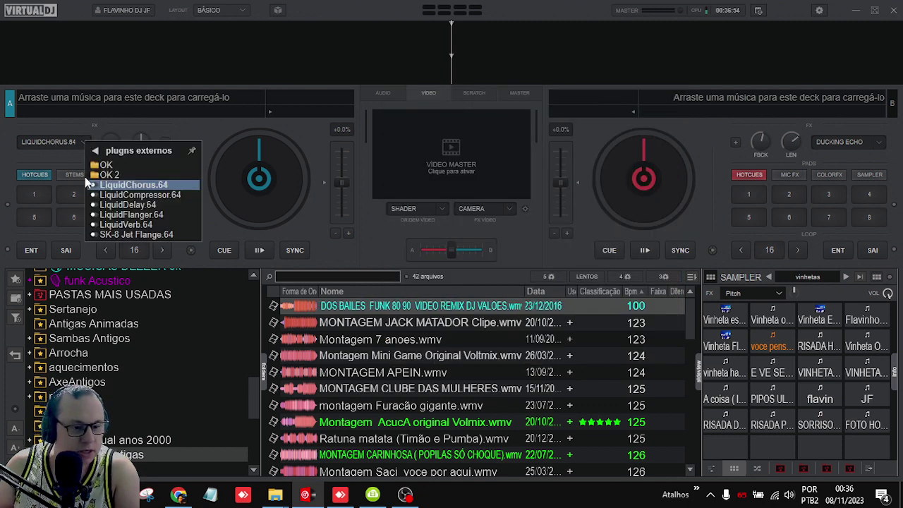
left_click(96, 151)
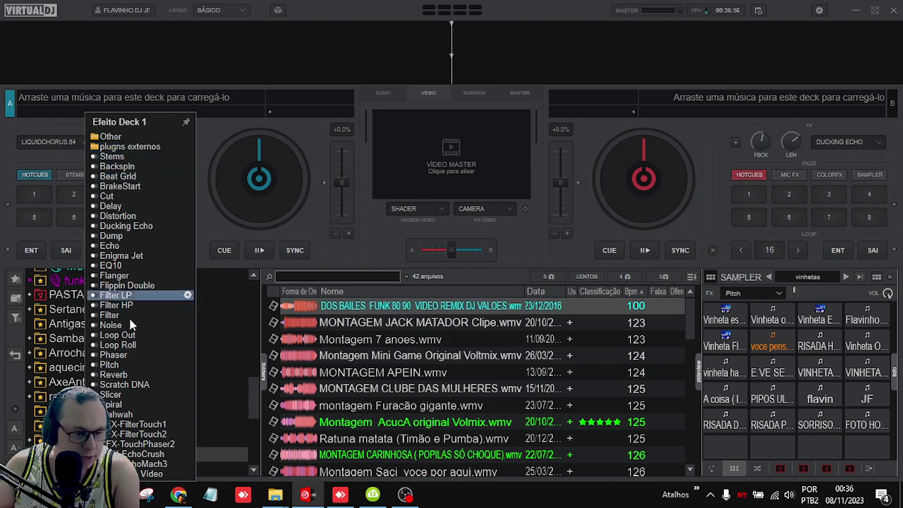
left_click(211, 134)
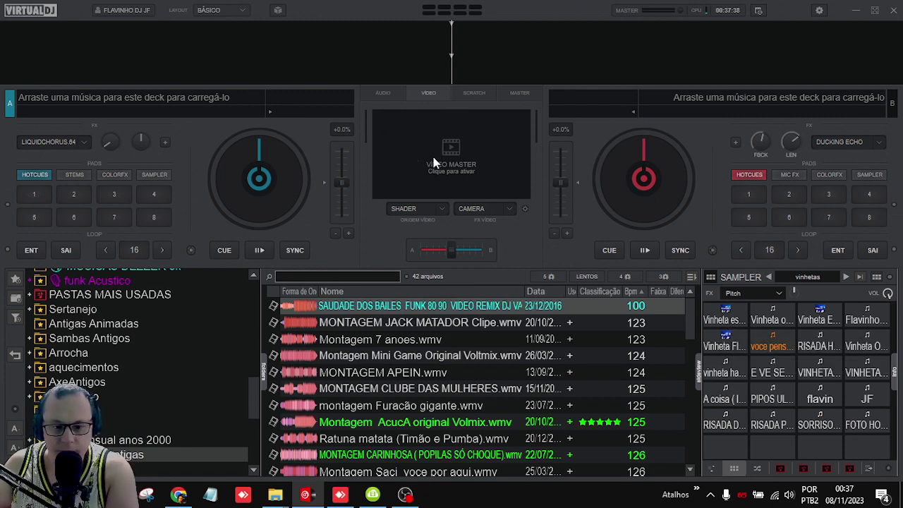
Step: Activate the master video, play the first vinheta sample in its output window, and close that window
left_click(720, 321)
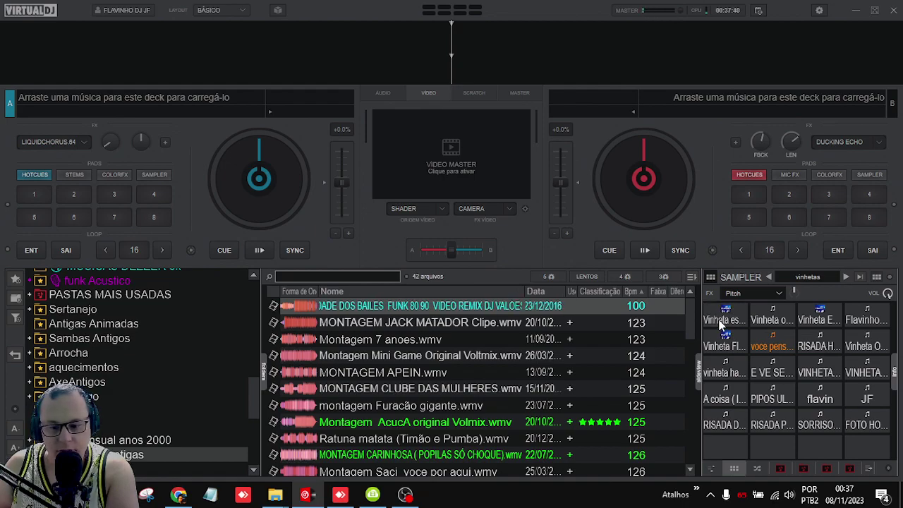
left_click(430, 184)
left_click_drag(471, 200, 273, 174)
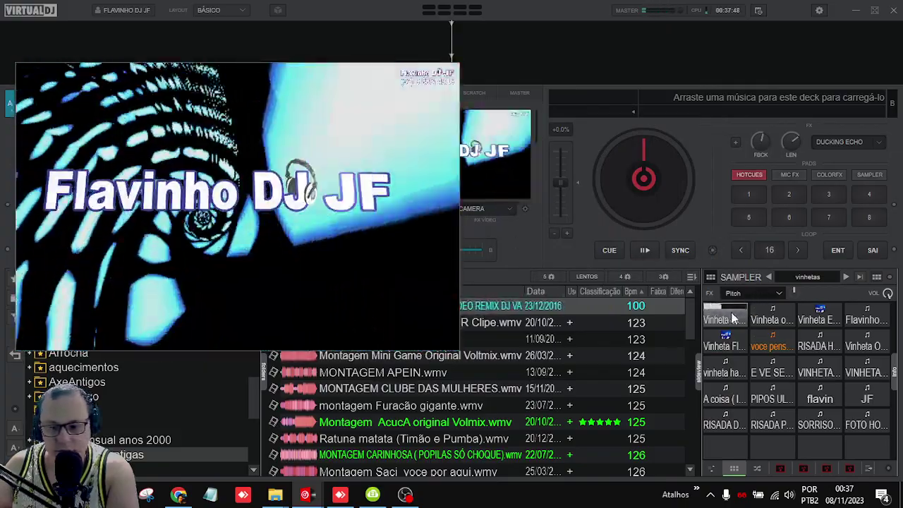
right_click(433, 220)
left_click(468, 252)
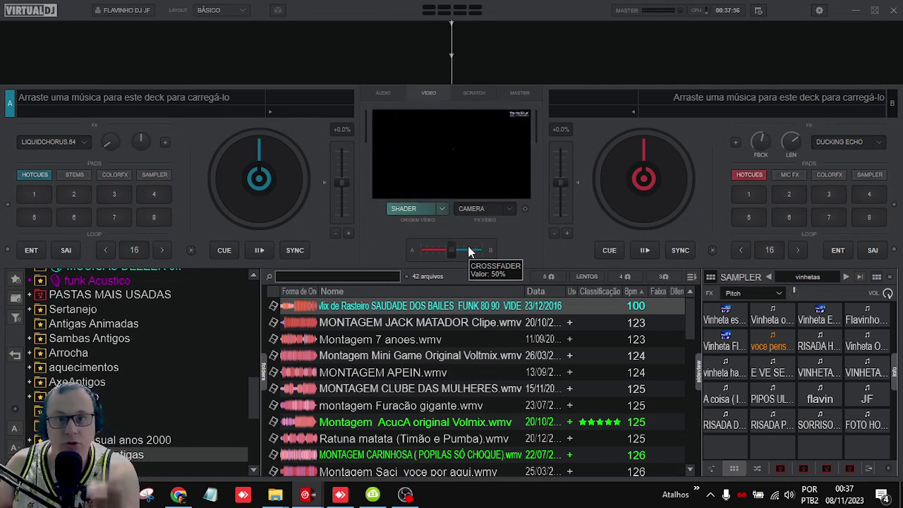
left_click(855, 12)
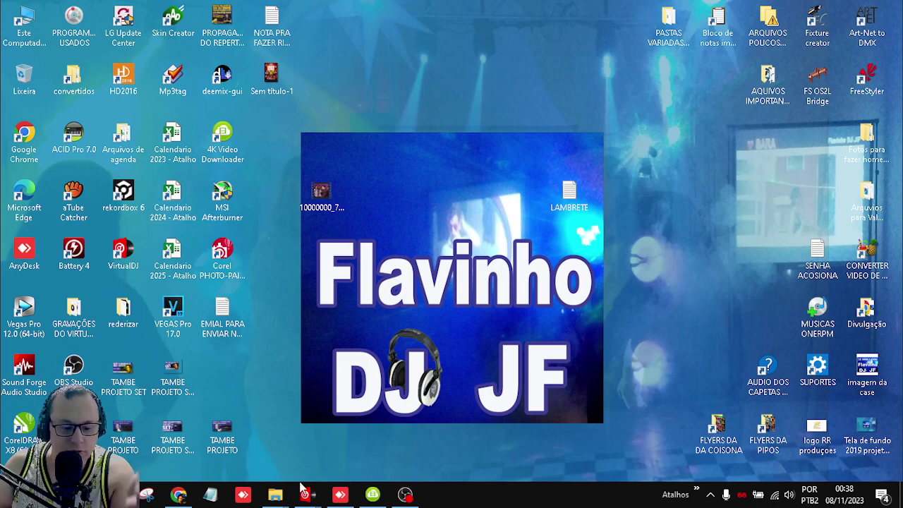
mouse_move(307, 494)
left_click(280, 446)
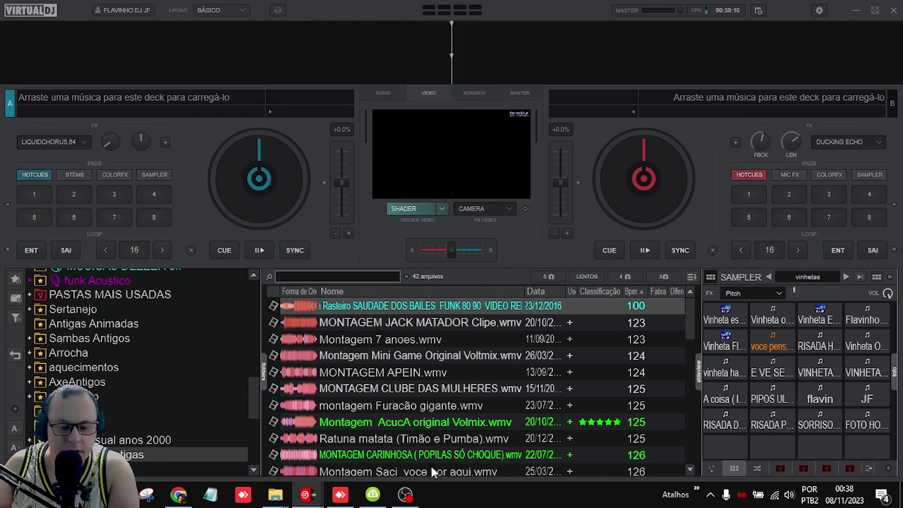
left_click(407, 496)
left_click(415, 500)
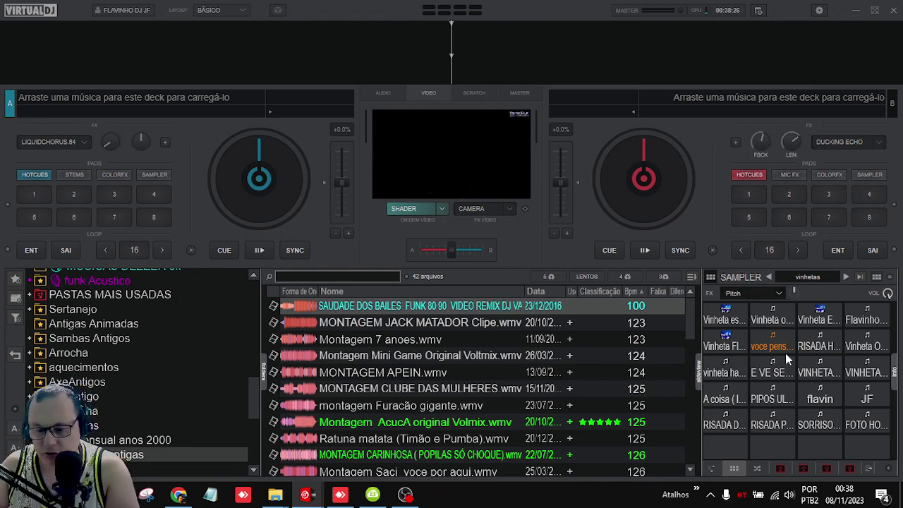
Step: Play the last two VINHETA samples in the third row of the vinhetas sampler bank, alternating between them
left_click(822, 375)
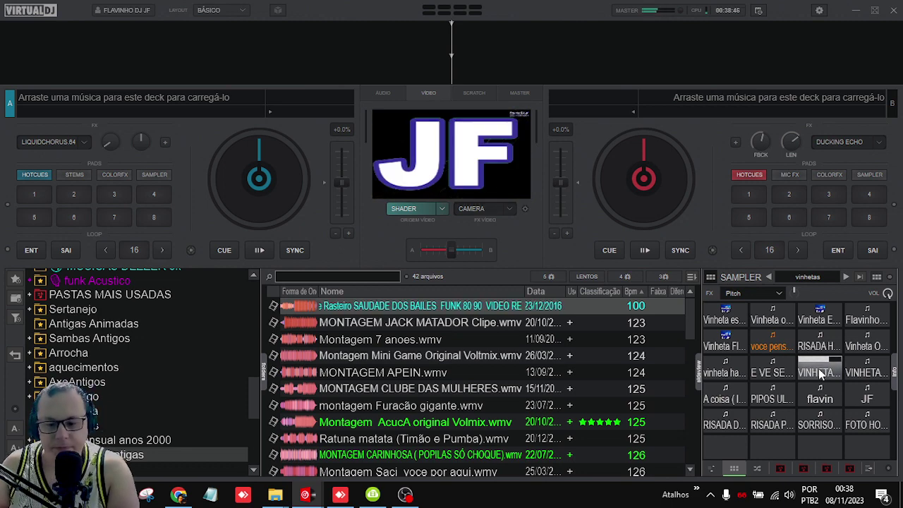
left_click(867, 373)
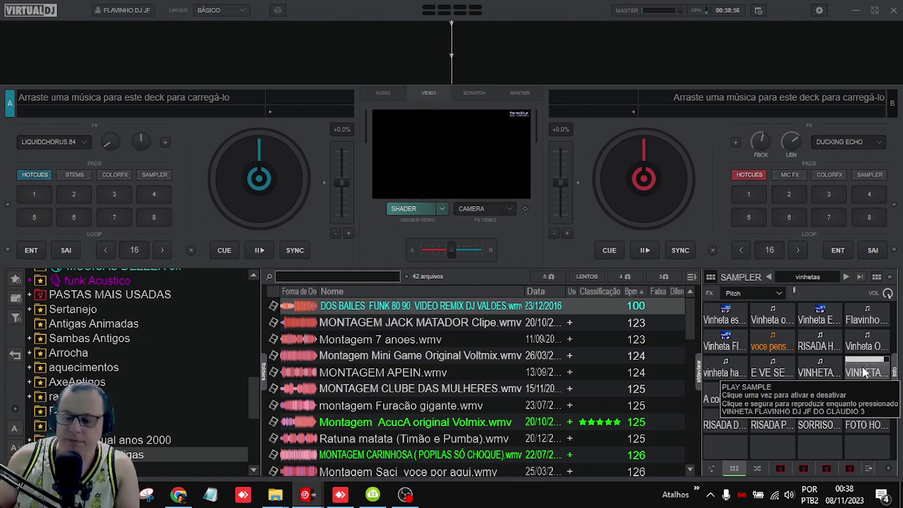
left_click(864, 373)
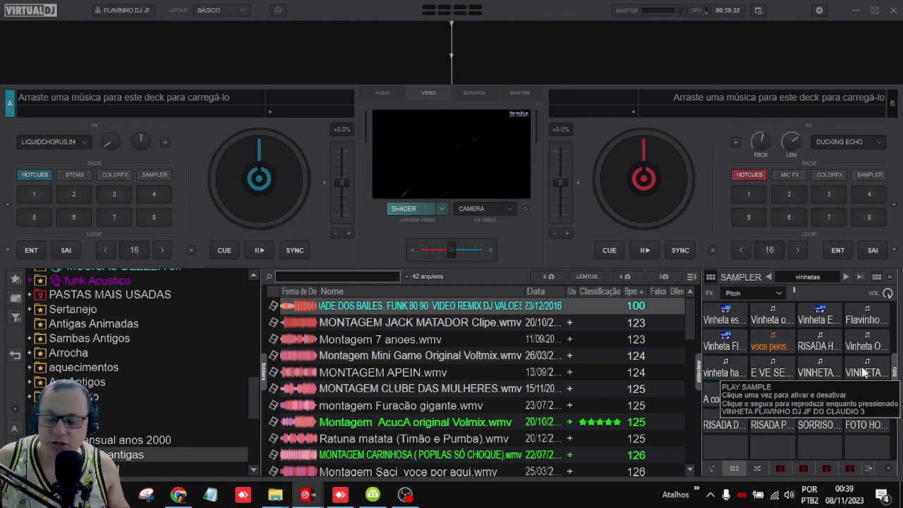
left_click(819, 367)
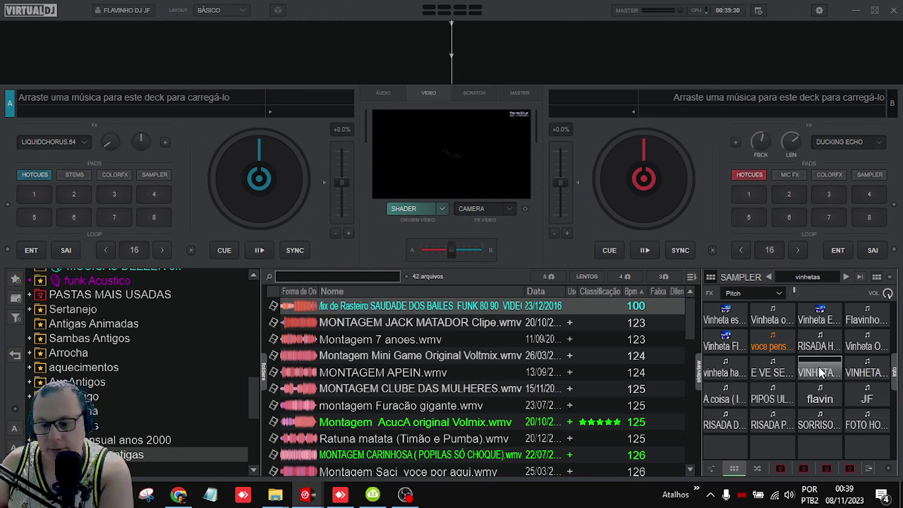
left_click(873, 369)
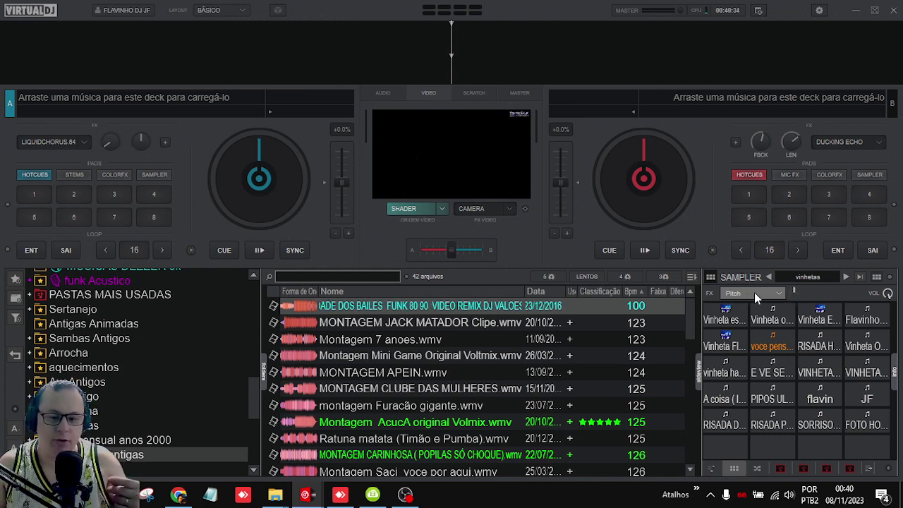
Step: Look through the sampler effects and the master video effects lists
left_click(776, 293)
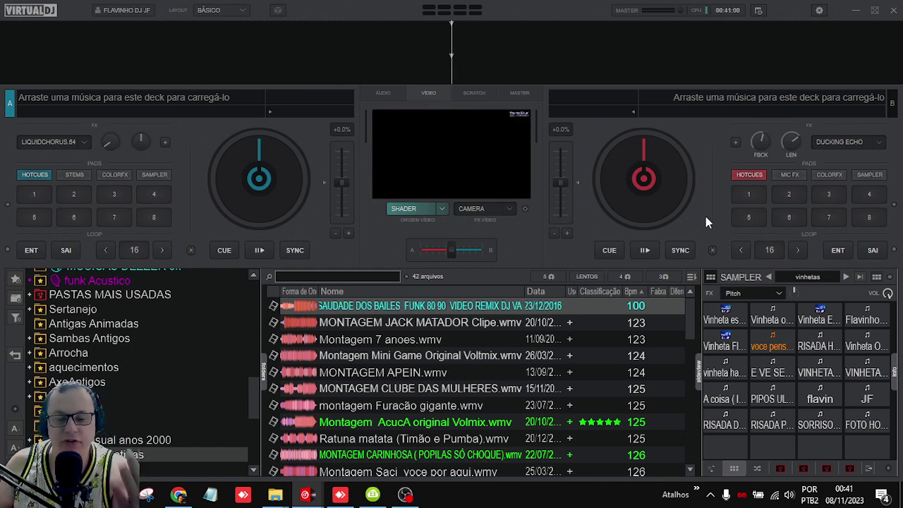
left_click(515, 207)
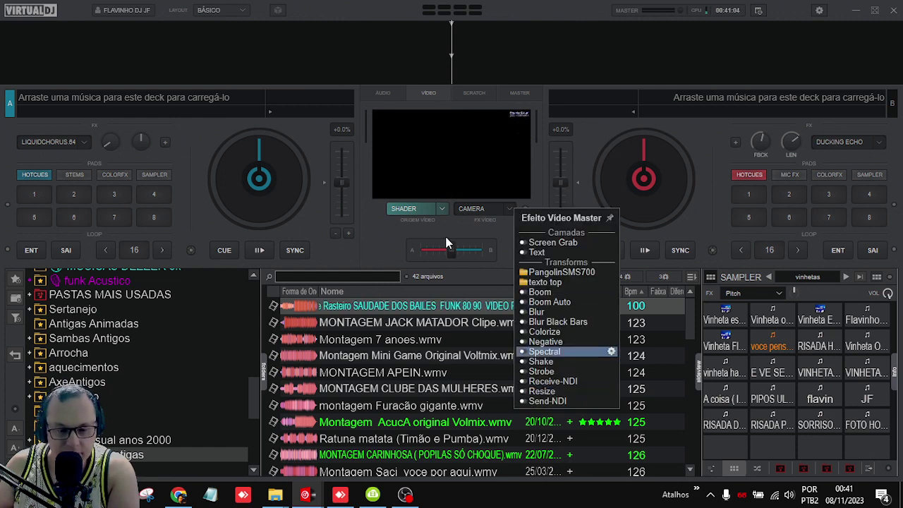
left_click(449, 212)
Step: Switch the video section from single source to transitions and review the available master video effects and video transitions
left_click(448, 211)
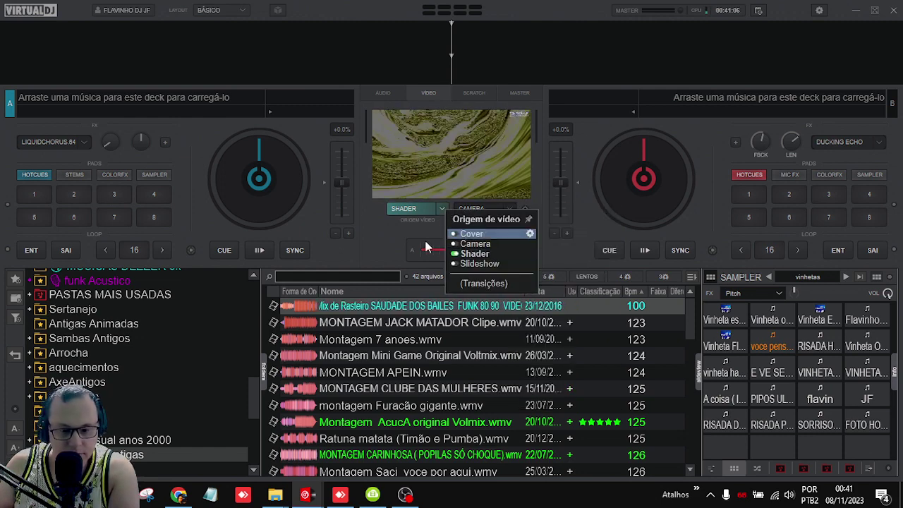
left_click(484, 283)
left_click(508, 212)
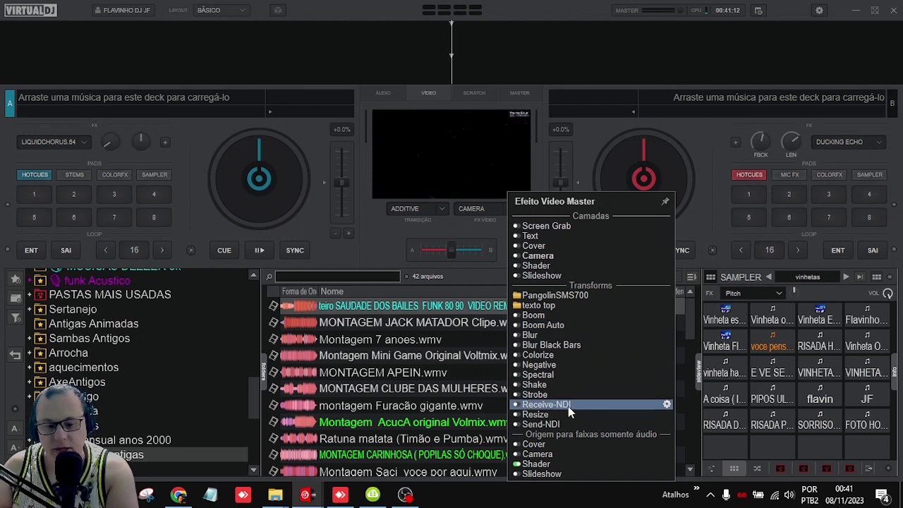
left_click(429, 209)
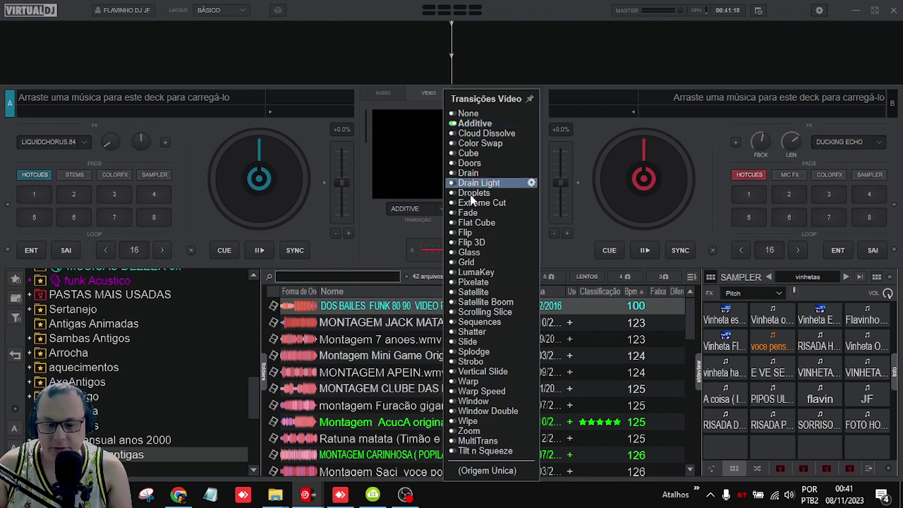
left_click(367, 256)
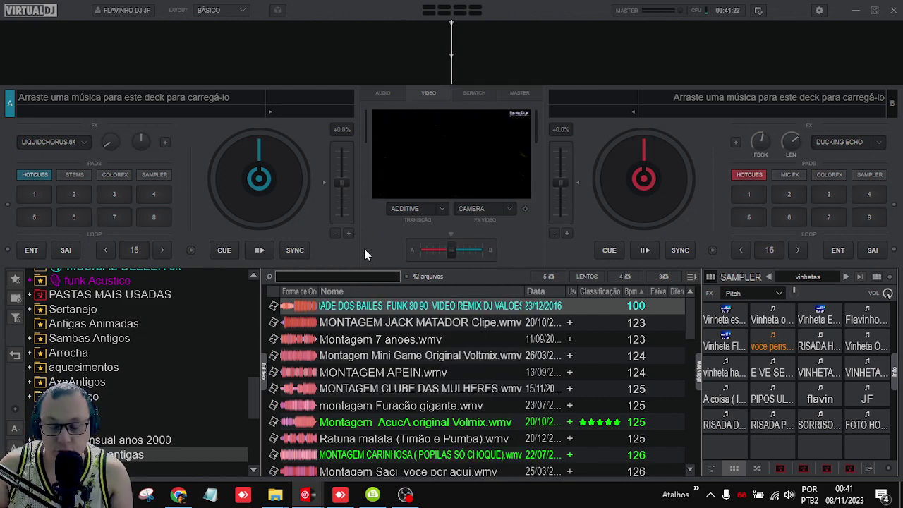
Step: Open the extensions catalogue in the settings and look through its audio effects and the audio effect samples
left_click(819, 12)
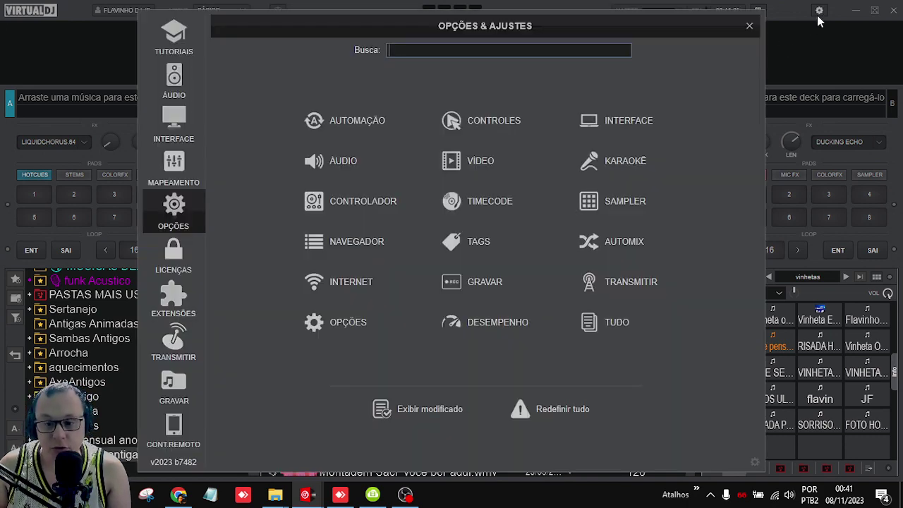
left_click(178, 307)
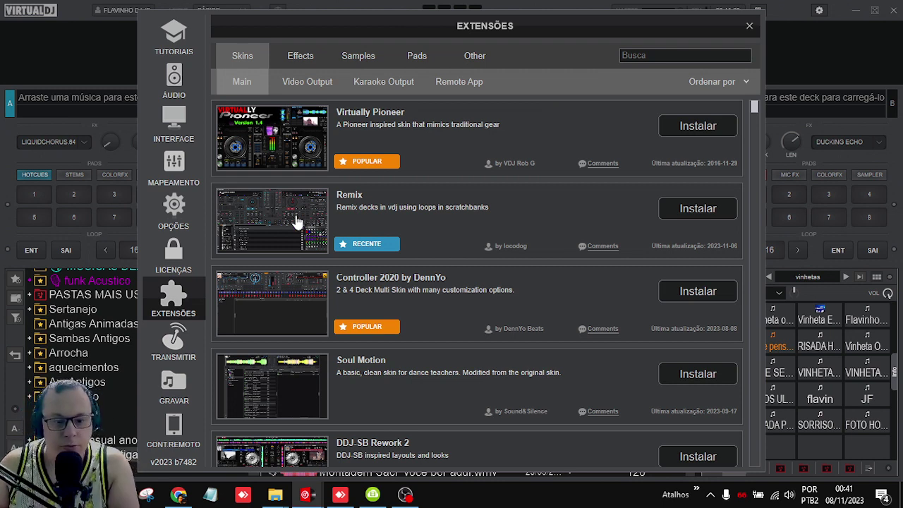
left_click(323, 59)
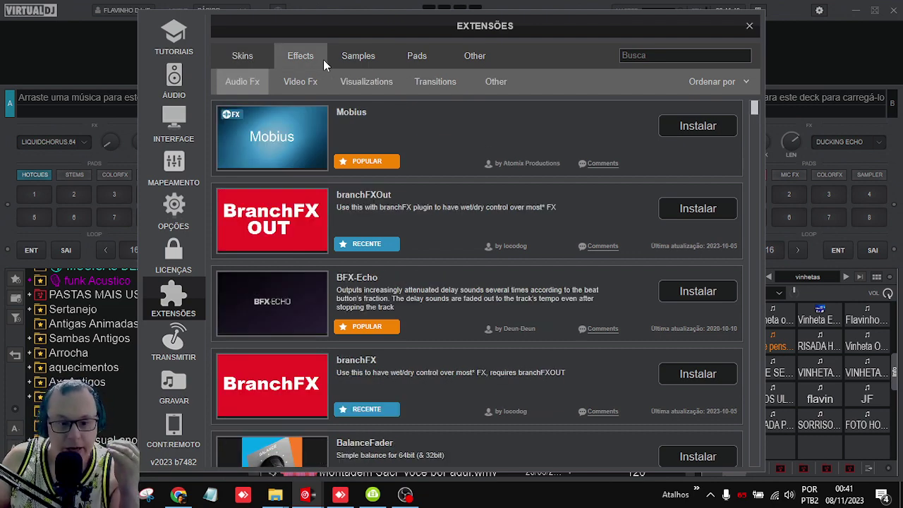
scroll(436, 207, "down", 5)
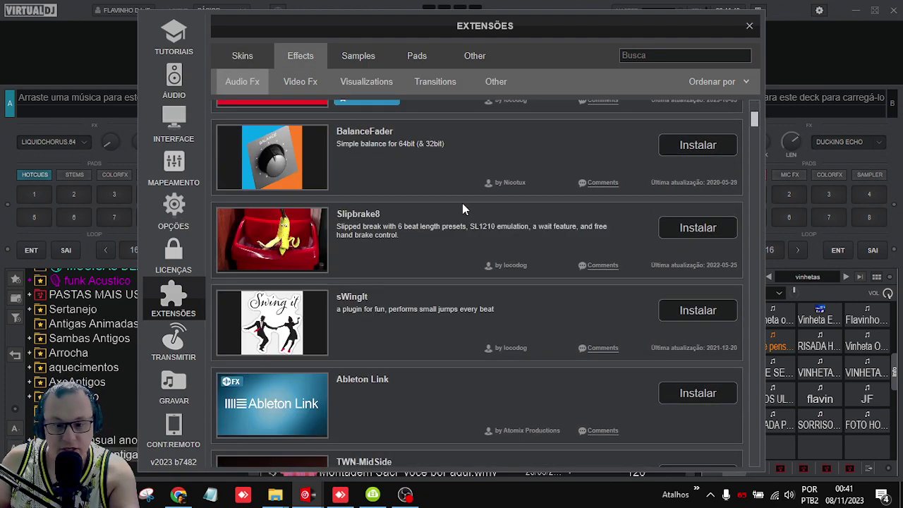
left_click_drag(756, 125, 781, 410)
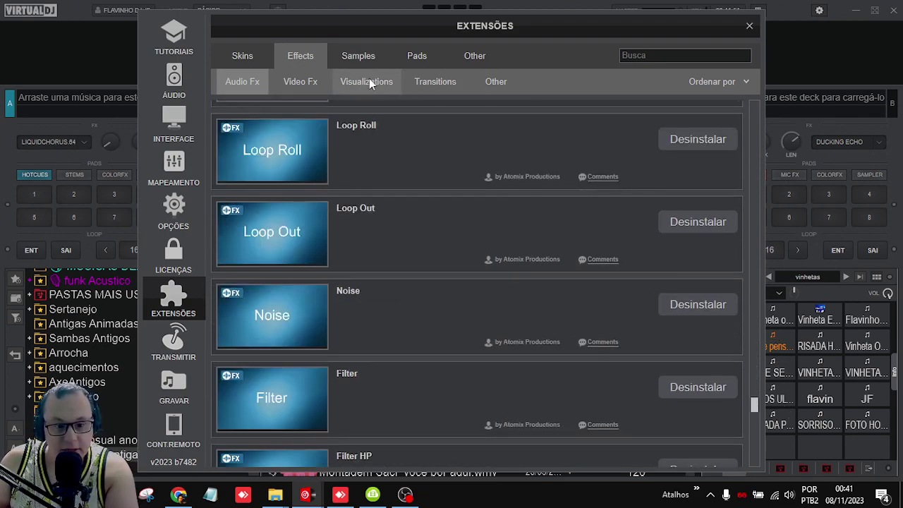
left_click(352, 57)
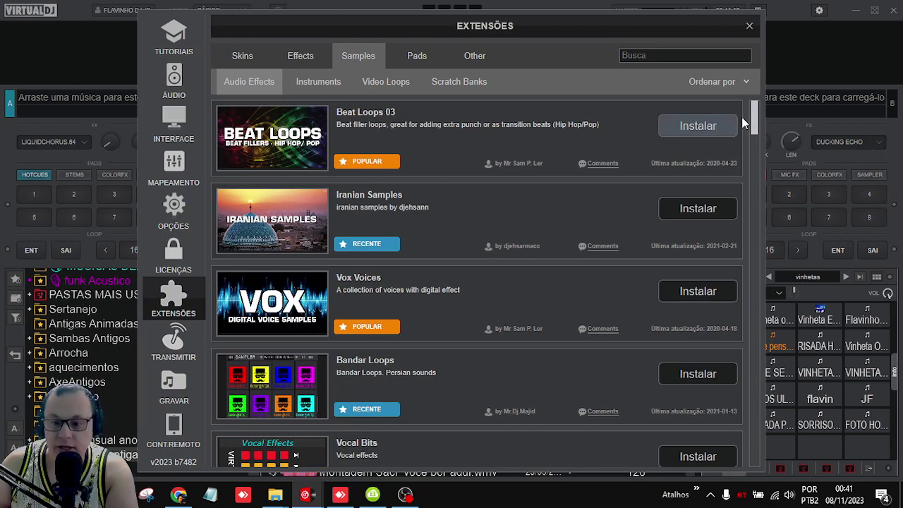
left_click_drag(755, 120, 760, 191)
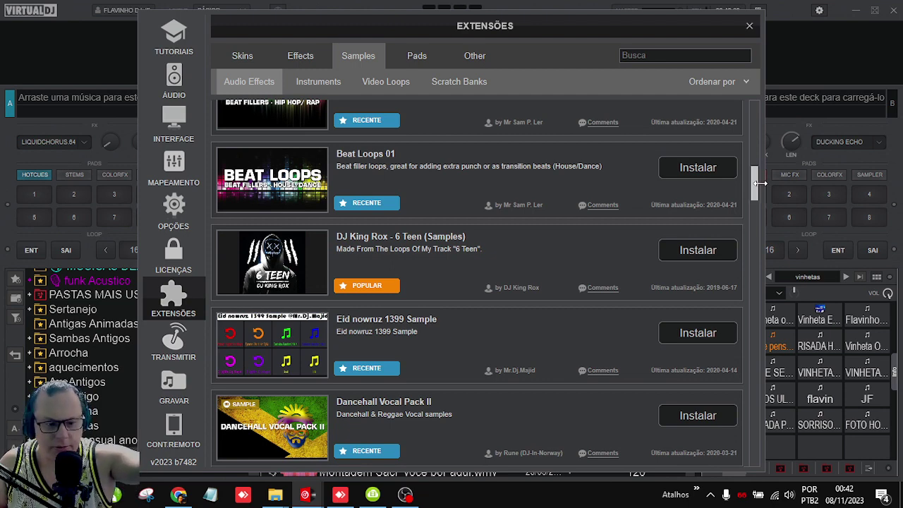
Step: Look through the rest of the audio effect samples, then the instruments, video loops and scratch banks in the extensions catalogue
left_click_drag(755, 187, 758, 306)
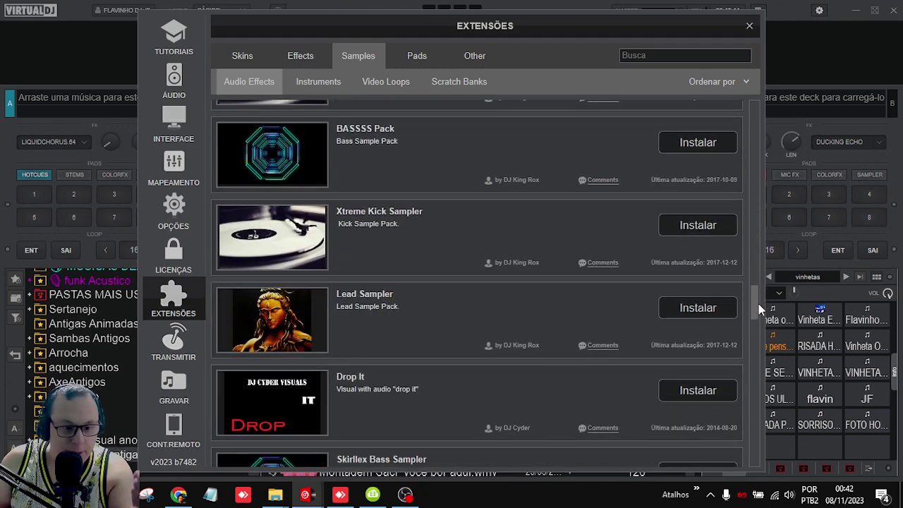
left_click_drag(759, 308, 776, 413)
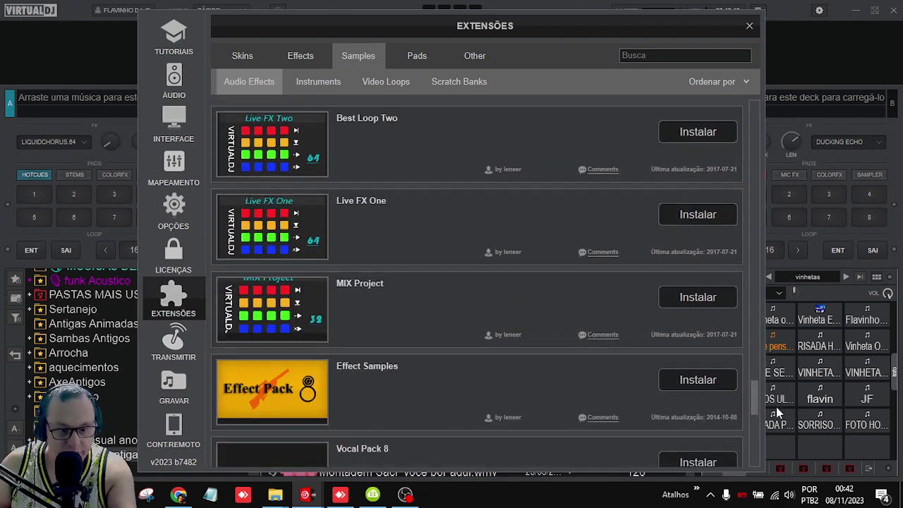
left_click(334, 90)
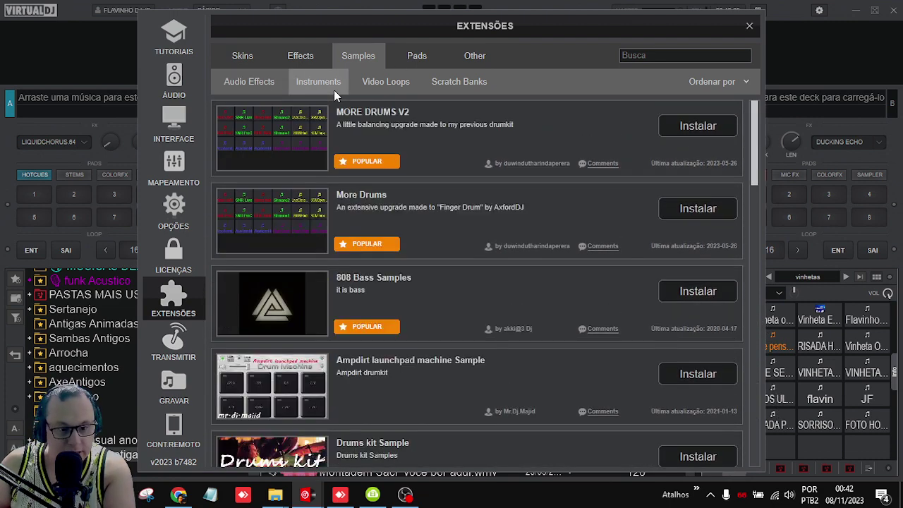
left_click(392, 88)
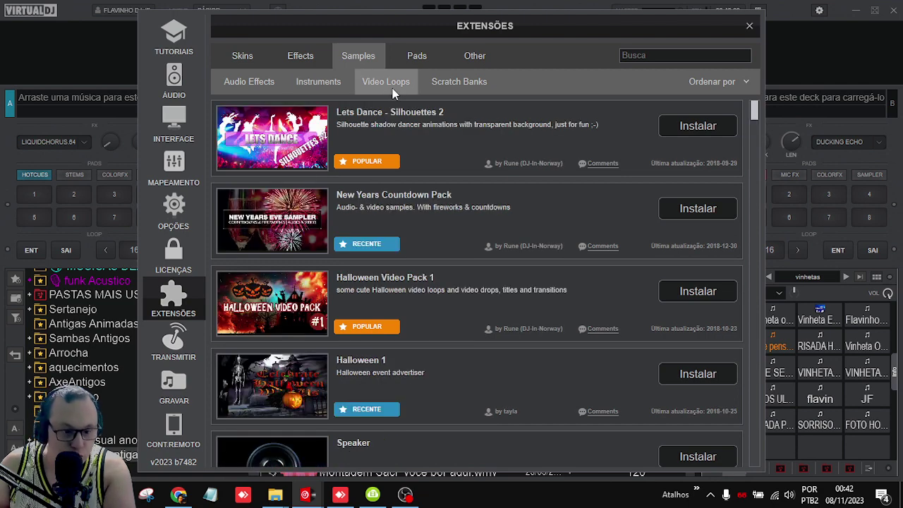
scroll(441, 245, "down", 1)
scroll(438, 241, "up", 1)
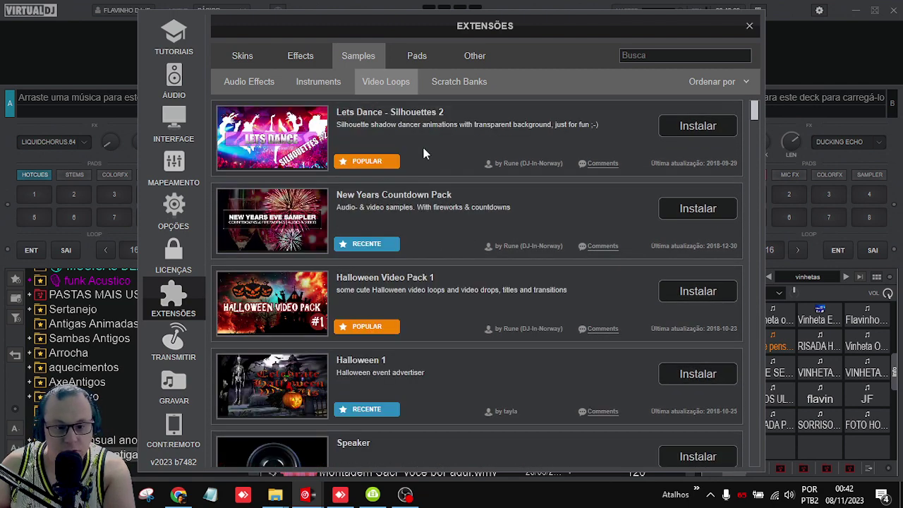
left_click(457, 84)
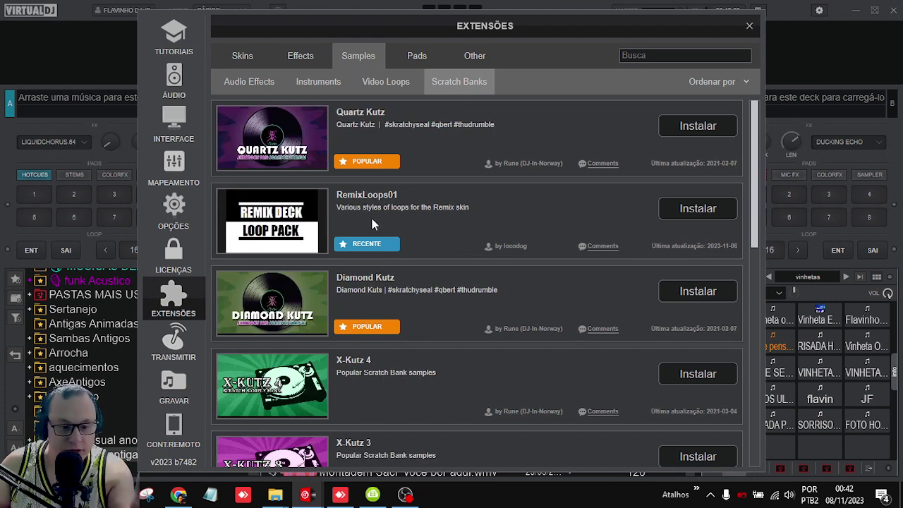
Step: Review the pads, language and main skin extensions, and open the keyboard mapping settings
left_click(411, 57)
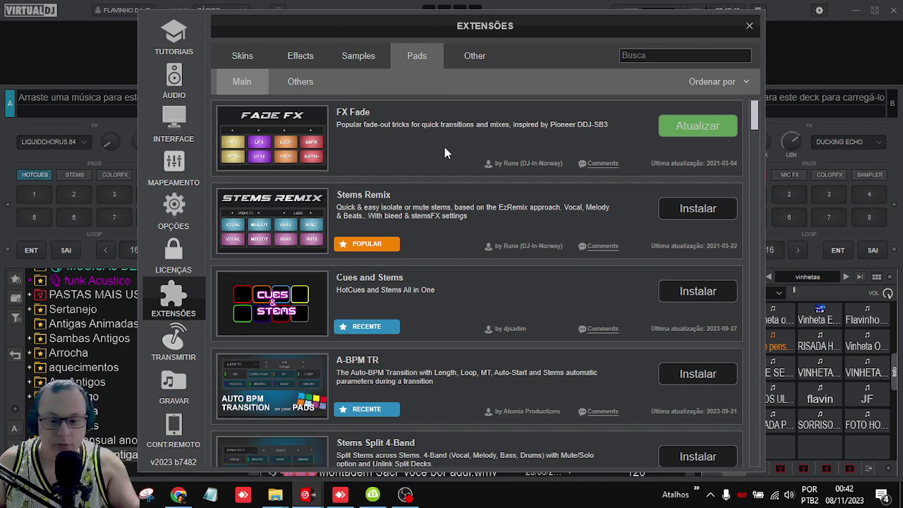
scroll(578, 173, "down", 5)
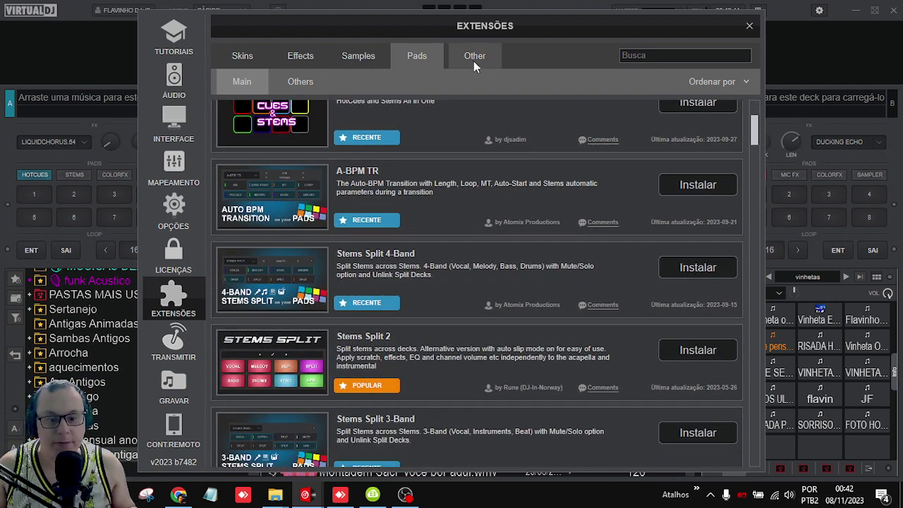
left_click(473, 64)
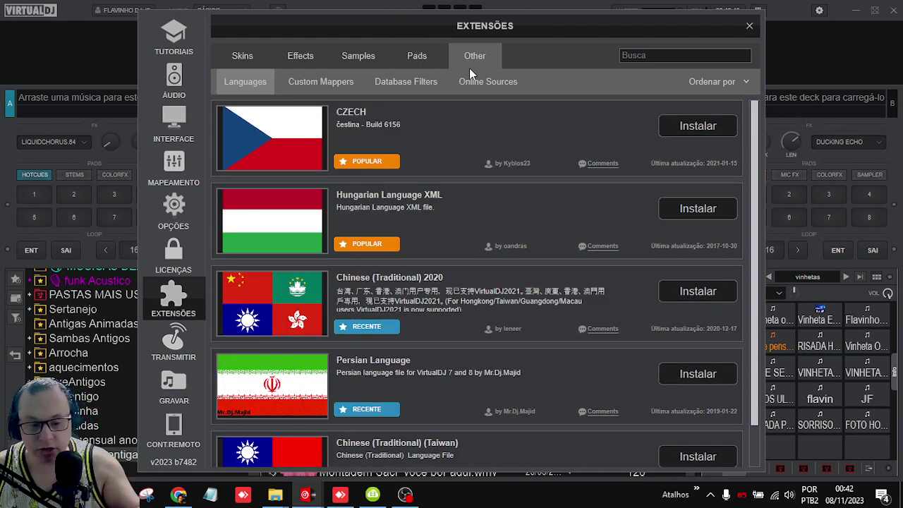
scroll(486, 165, "down", 2)
scroll(469, 181, "up", 1)
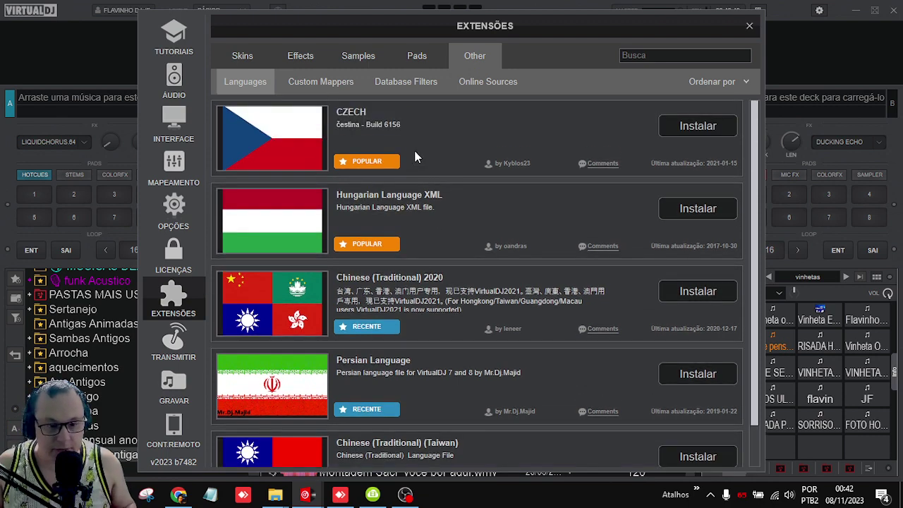
left_click(238, 55)
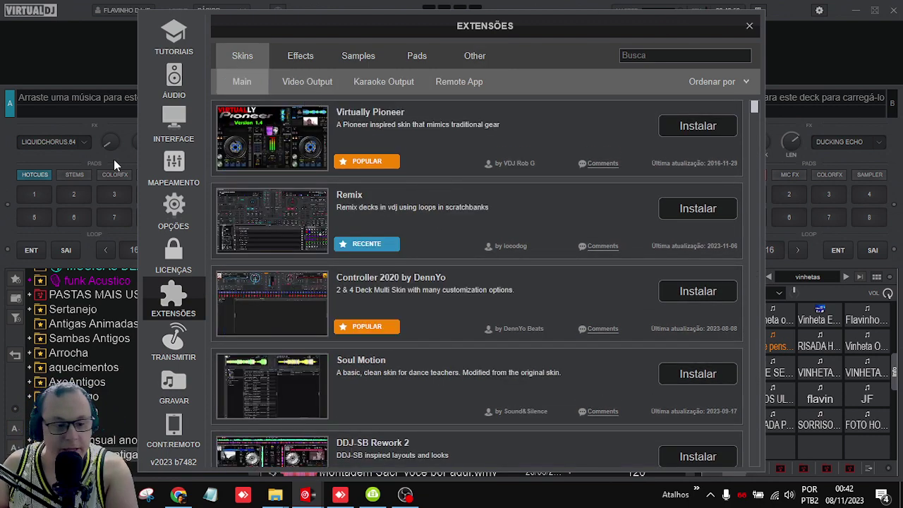
left_click(174, 169)
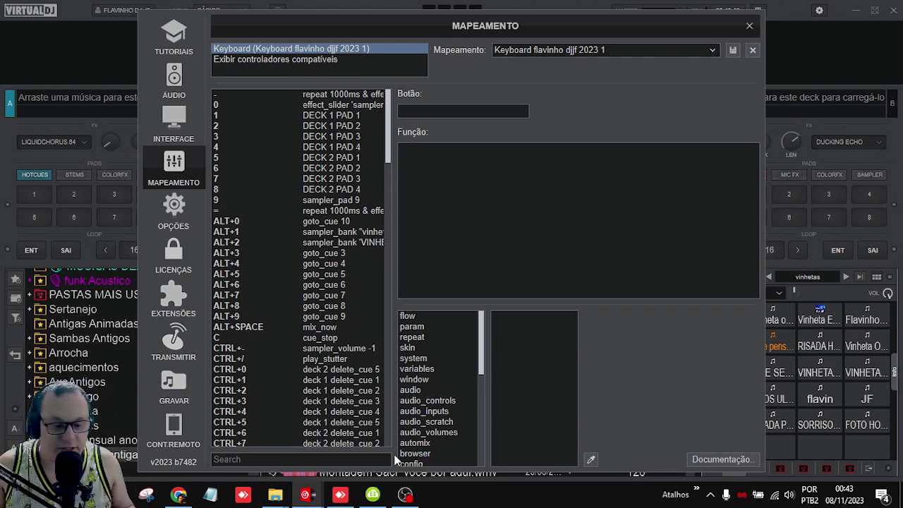
Step: Switch to OBS to check the recording, and return to VirtualDJ to close its settings
left_click(404, 494)
left_click(405, 495)
left_click(406, 498)
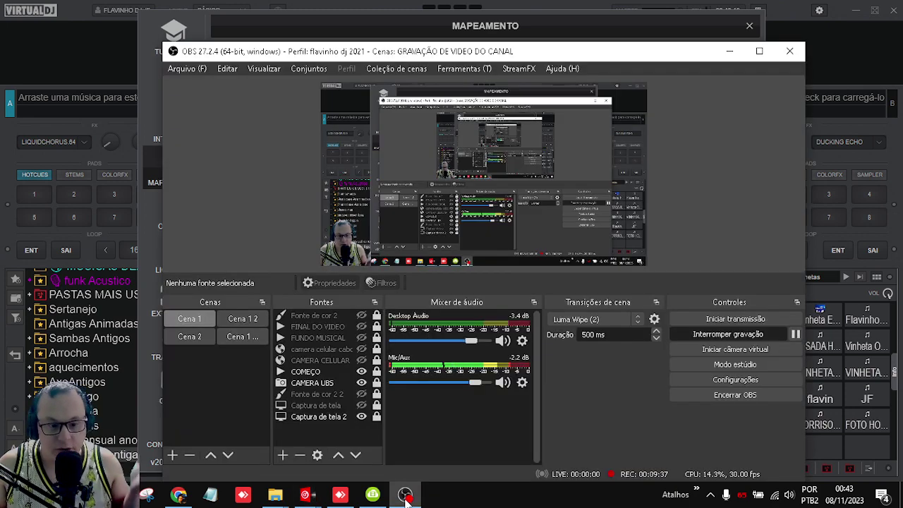
left_click(405, 496)
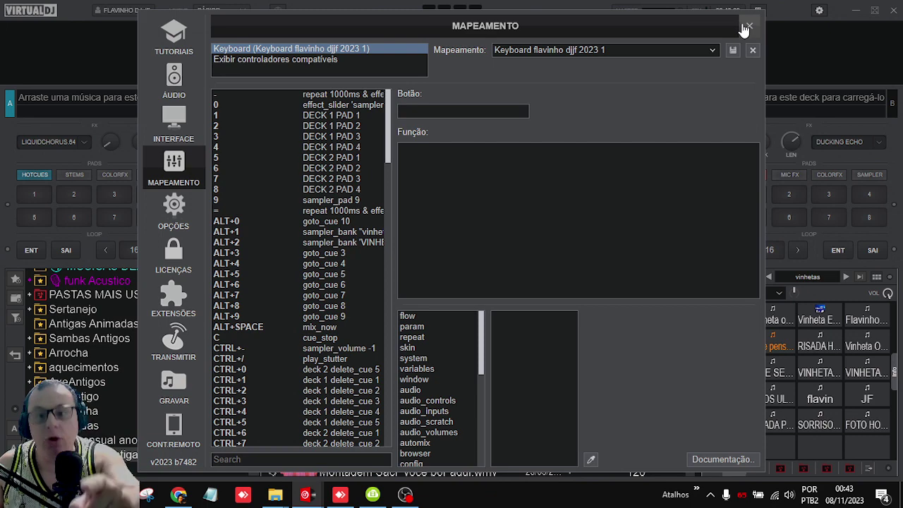
left_click(748, 27)
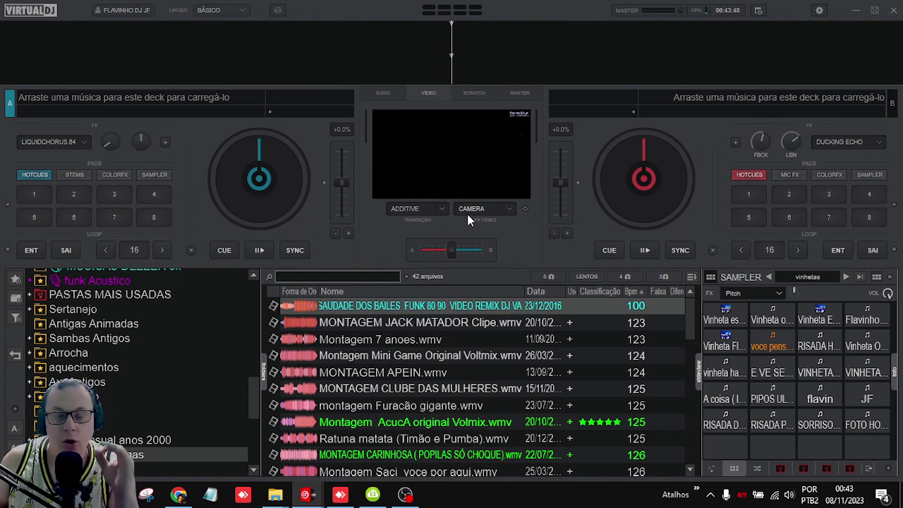
Step: Expand Listas & Recomendações near the start of the folder tree and check its Playlists entry
left_click_drag(257, 413, 257, 294)
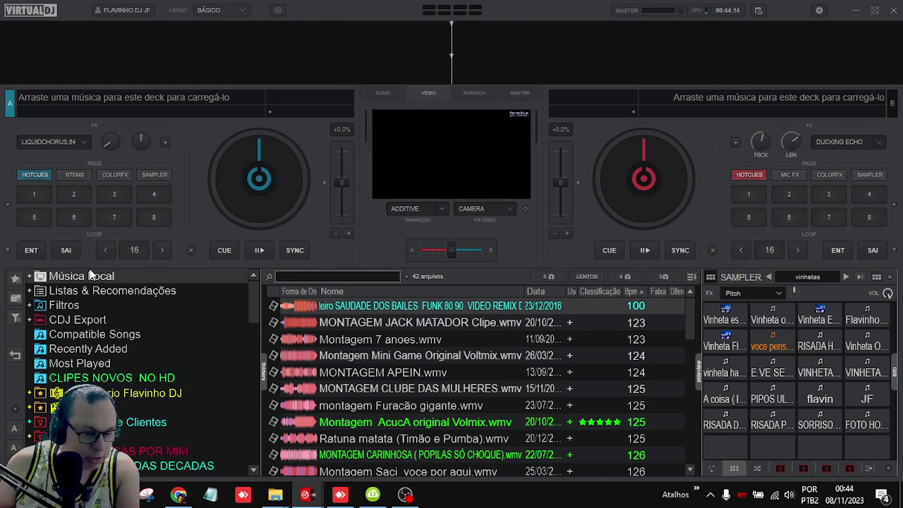
left_click(29, 290)
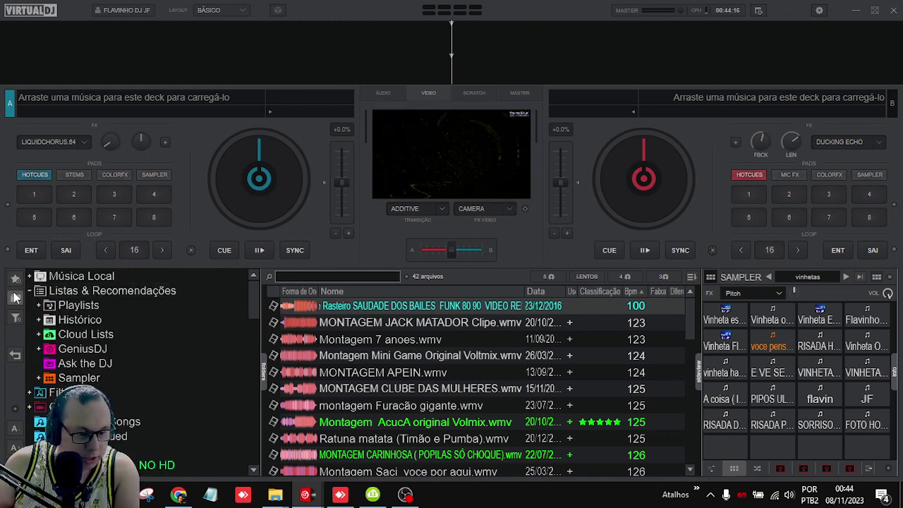
left_click(39, 306)
left_click(39, 306)
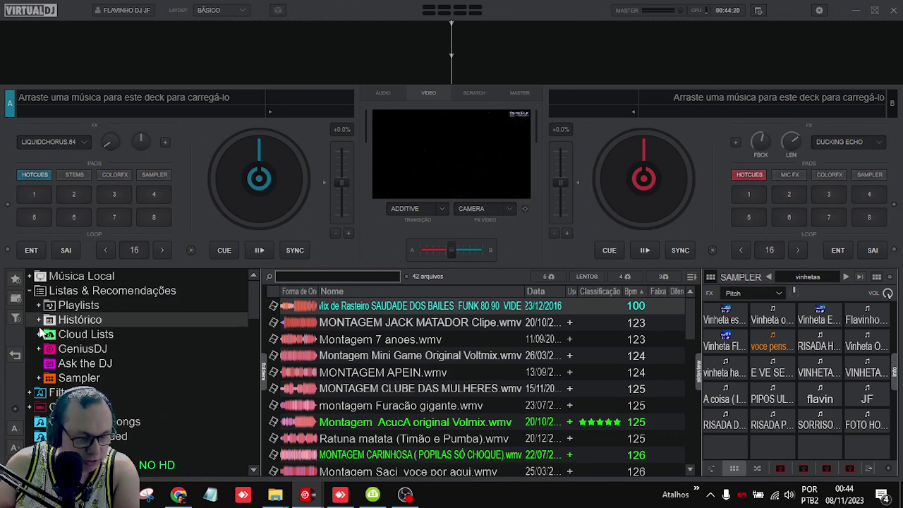
Step: Expand Música Local and its RekordBox folder in the folder tree, and look through the RekordBox playlists
left_click(29, 276)
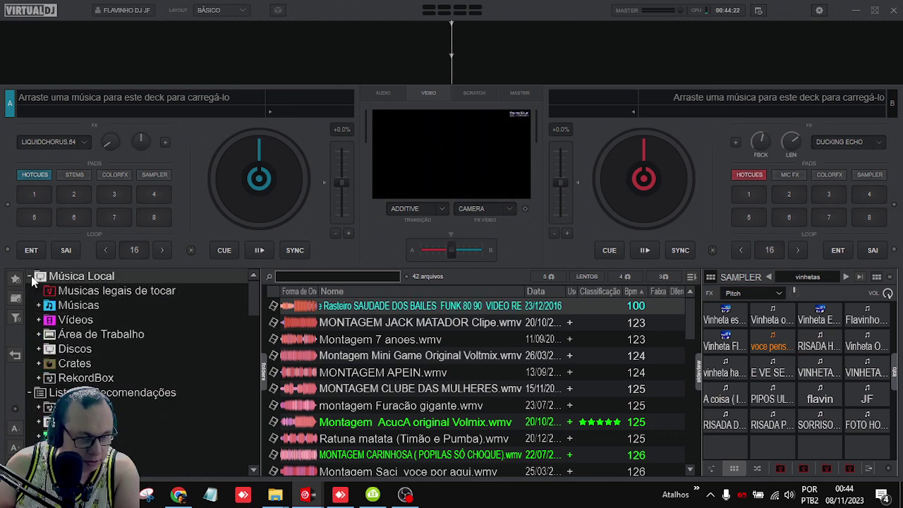
scroll(51, 352, "down", 1)
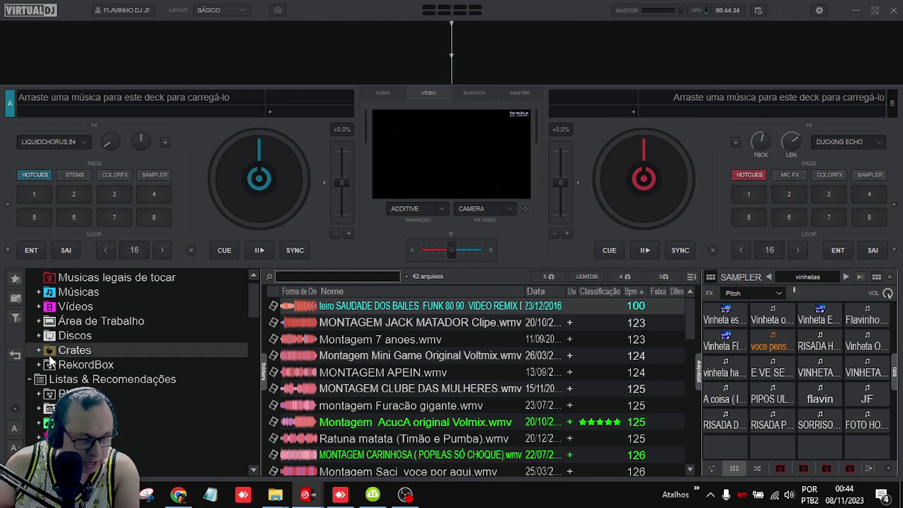
left_click(149, 356)
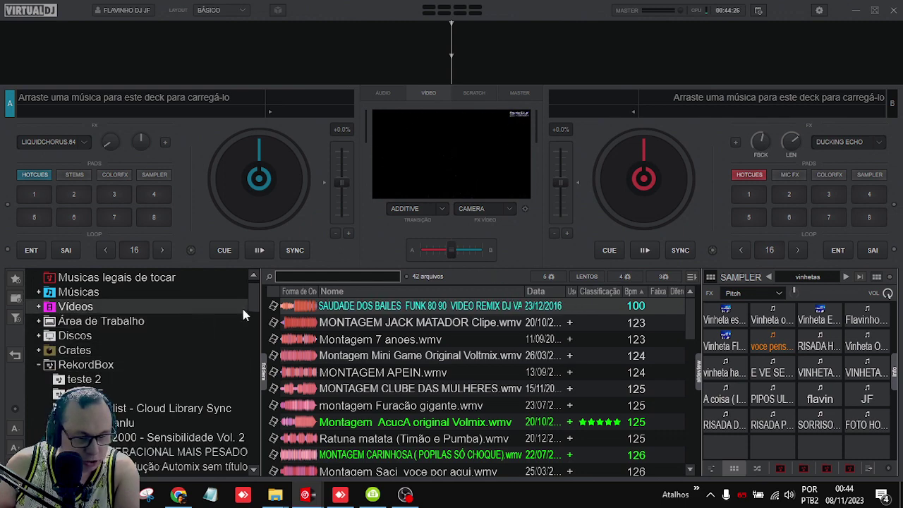
scroll(249, 331, "down", 5)
scroll(251, 317, "up", 6)
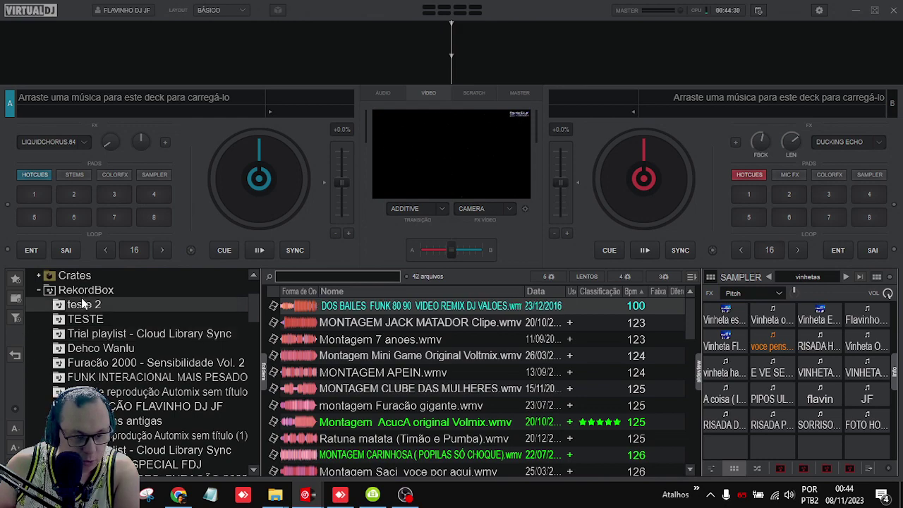
Step: View the tracks of the fourth RekordBox playlist and the two "Lista de reprodução Automix sem título" playlists, and collapse the RekordBox folder
left_click(116, 349)
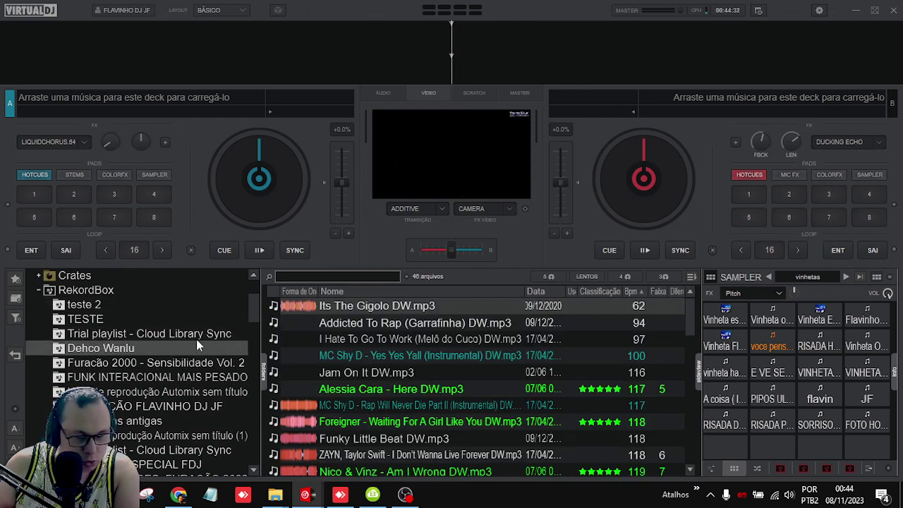
scroll(386, 372, "down", 5)
scroll(387, 372, "down", 5)
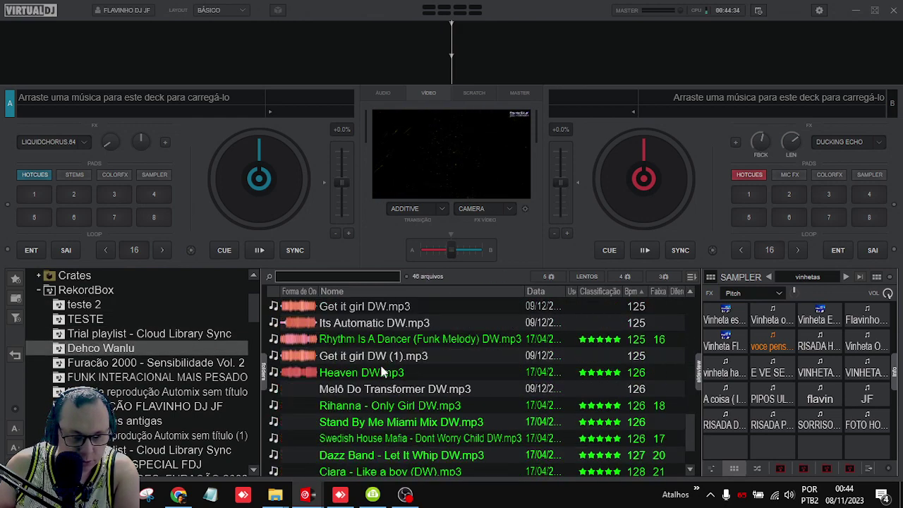
left_click(232, 391)
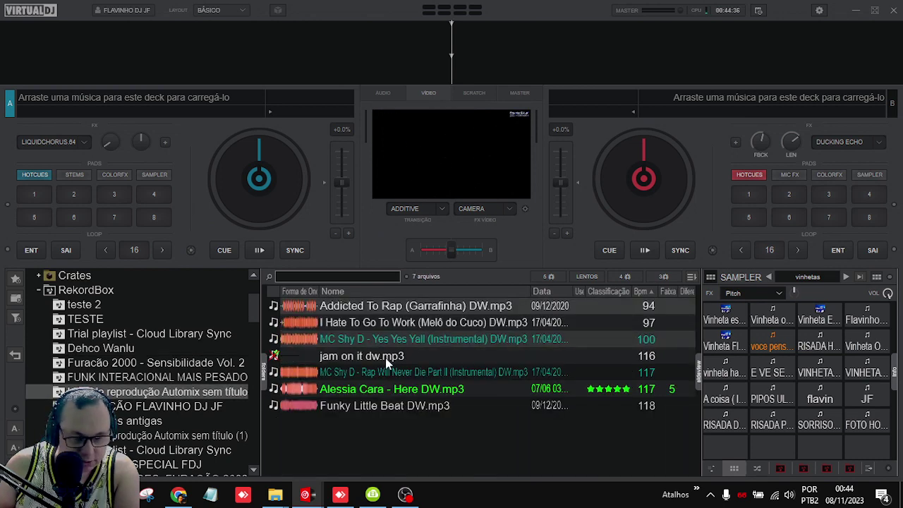
left_click(239, 435)
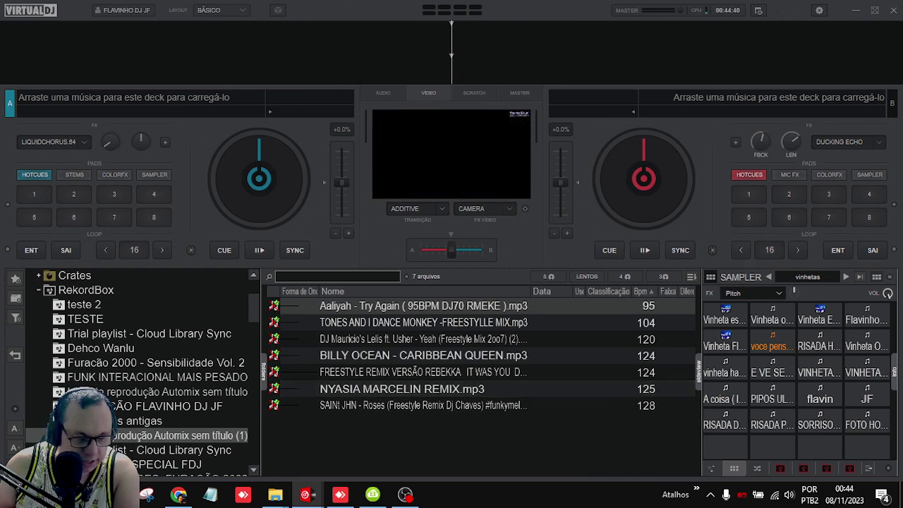
key("Up")
key("Up")
key("Up")
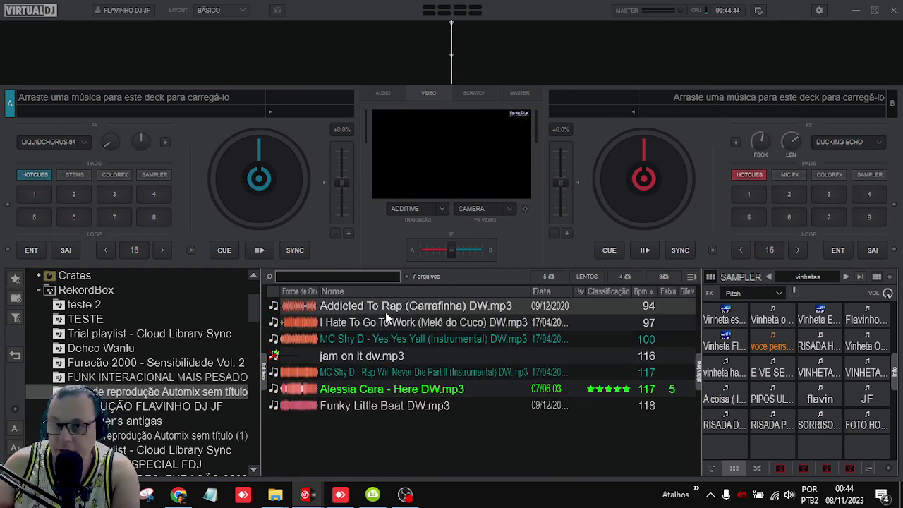
scroll(74, 329, "up", 3)
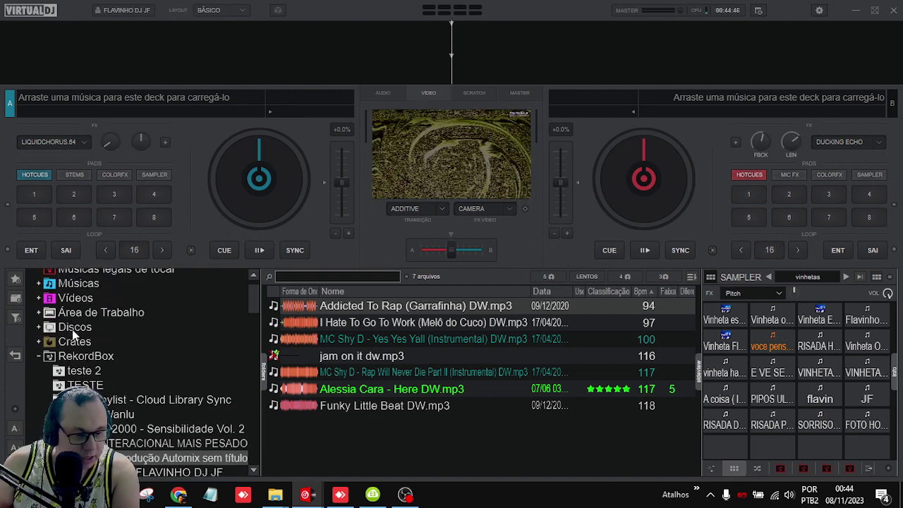
left_click(39, 358)
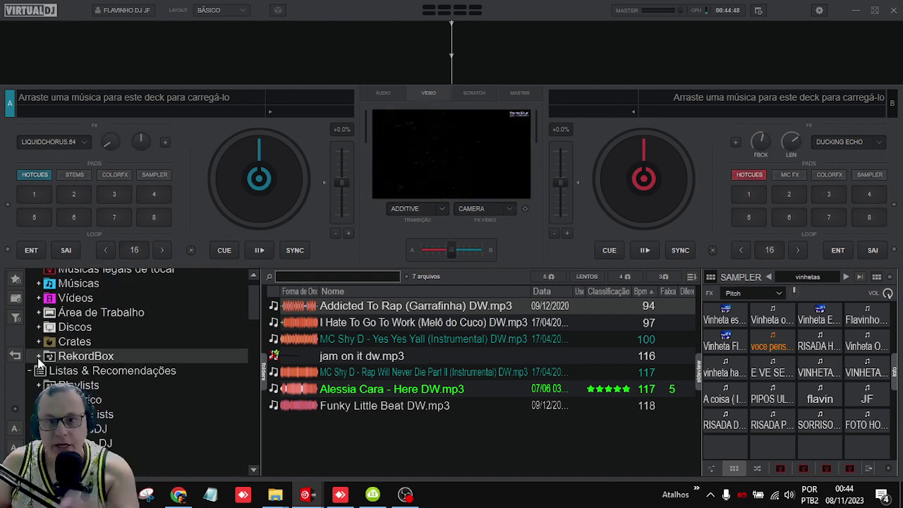
Step: Expand the Crates folder to view its Serato sample and track crates, and collapse it again
left_click(42, 343)
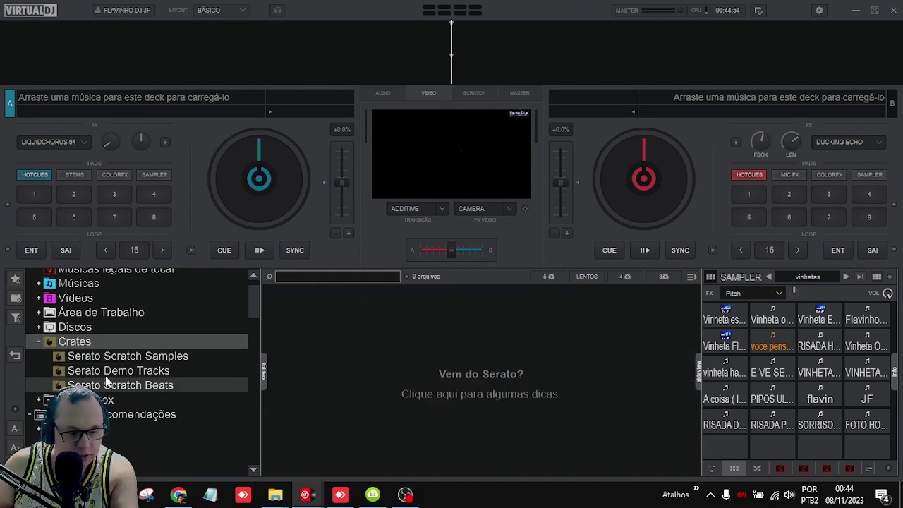
left_click(83, 343)
left_click(84, 343)
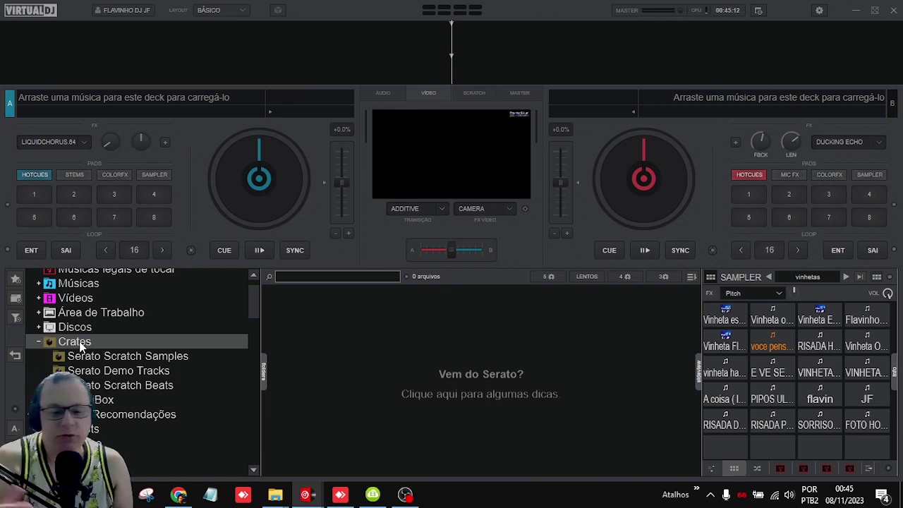
left_click(39, 343)
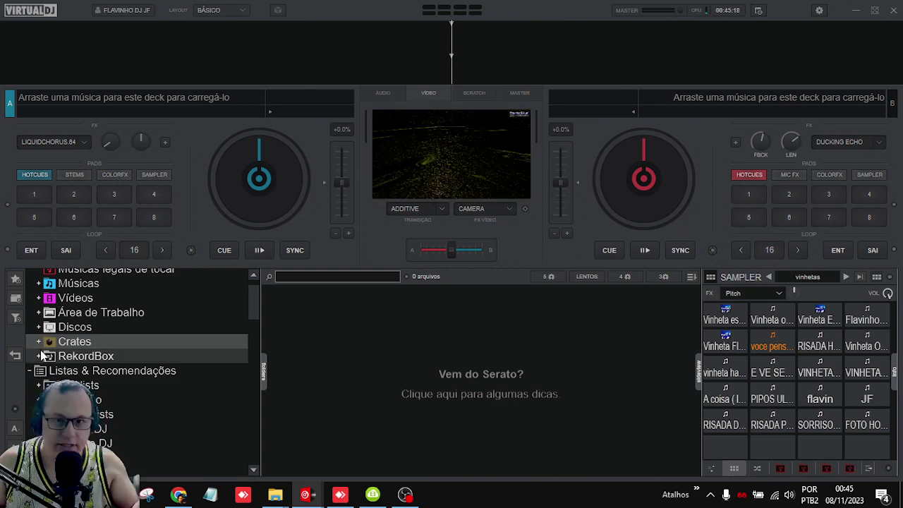
Step: Reopen the RekordBox folder to look over its playlist list, and collapse it
left_click(40, 356)
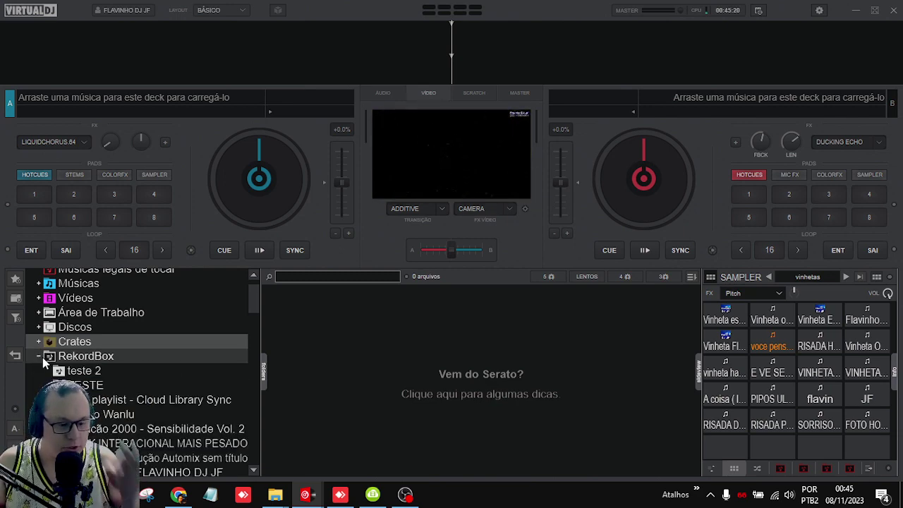
scroll(146, 359, "down", 3)
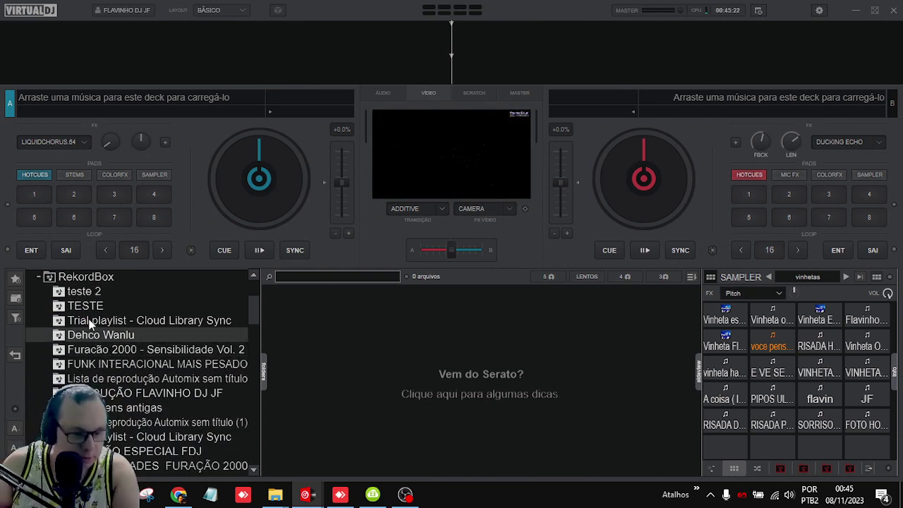
left_click(38, 277)
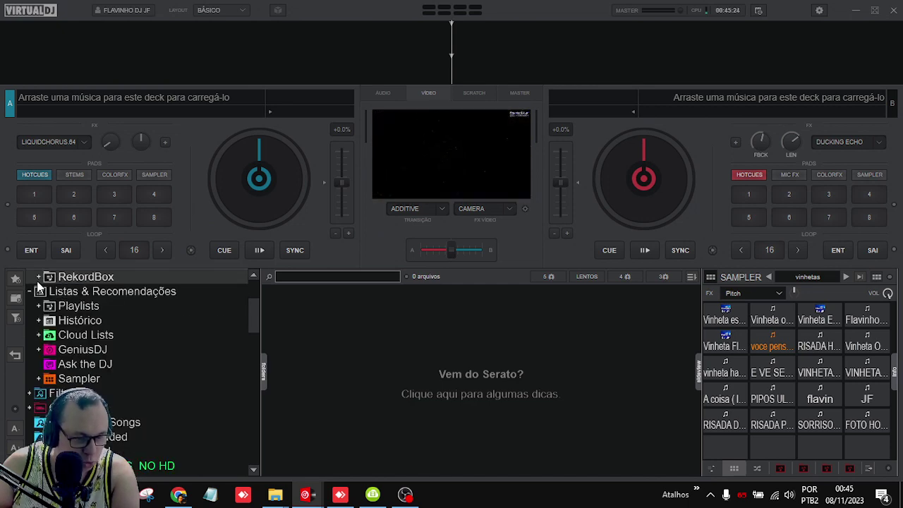
Step: Expand the favourite folder below INICIO DE FESTA, view the tracks in Mais tops, and check that subfolder's available commands
scroll(89, 350, "down", 5)
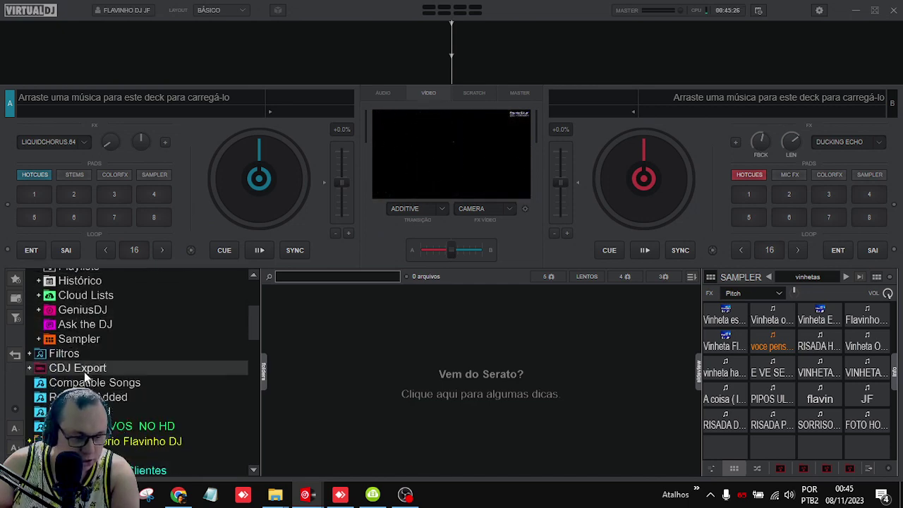
scroll(90, 349, "down", 10)
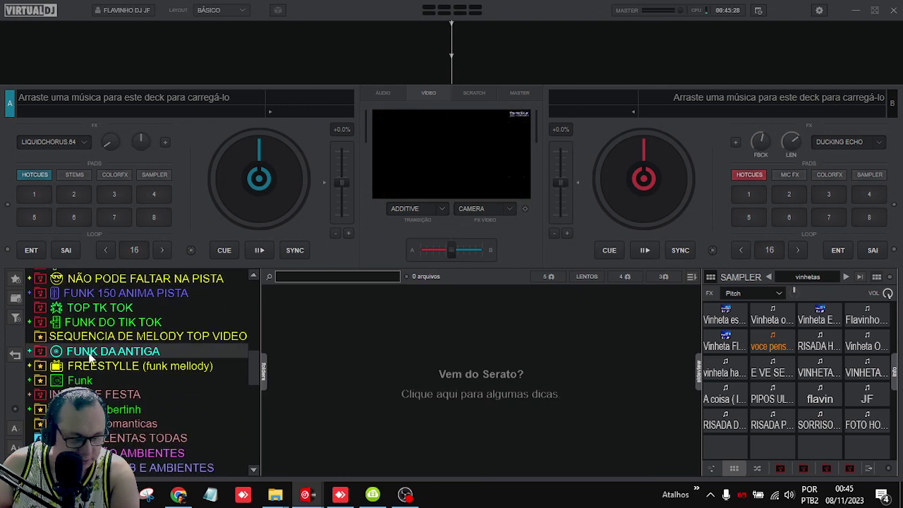
scroll(36, 314, "up", 1)
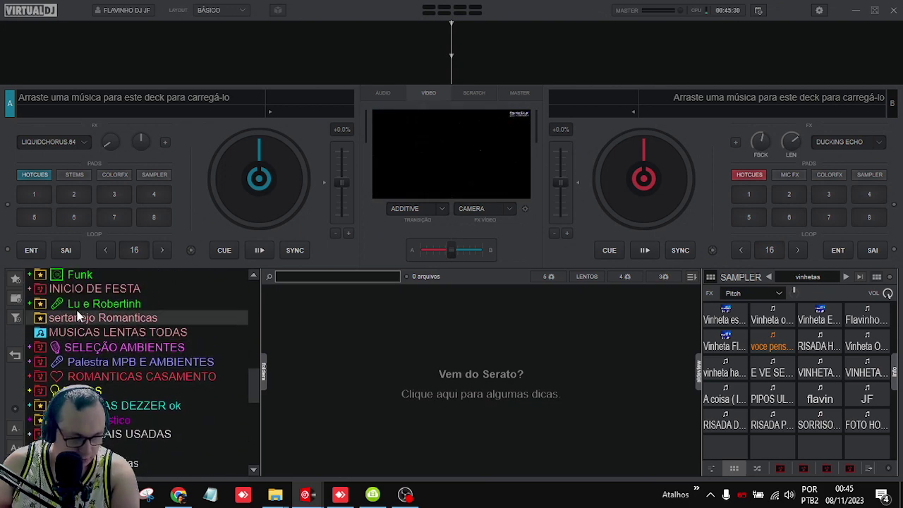
left_click(30, 305)
left_click(74, 318)
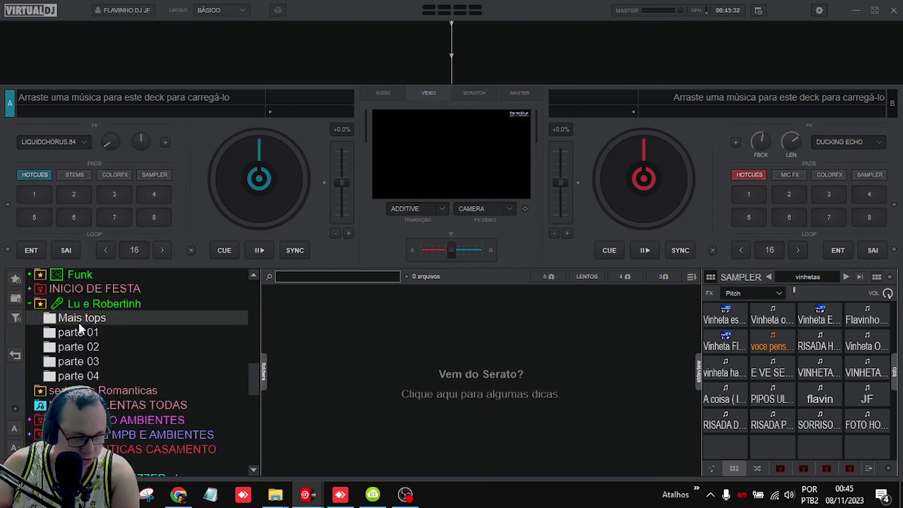
right_click(81, 321)
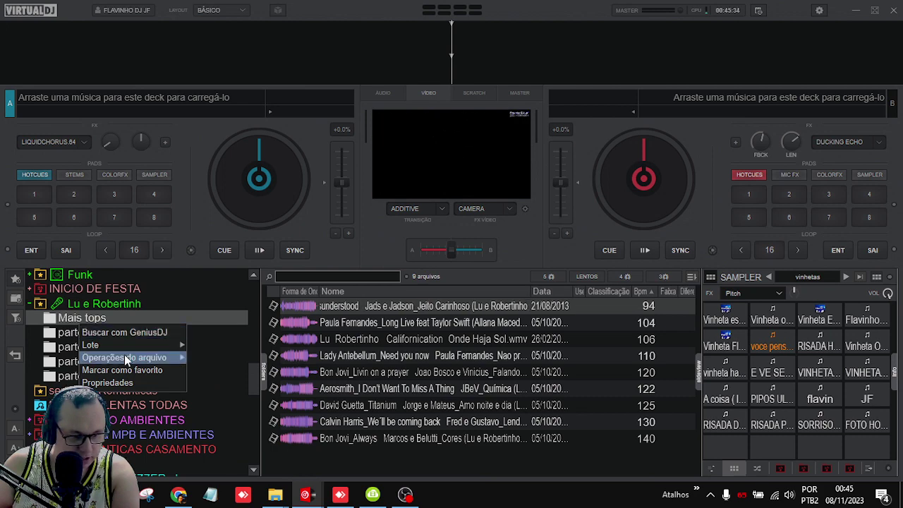
mouse_move(144, 348)
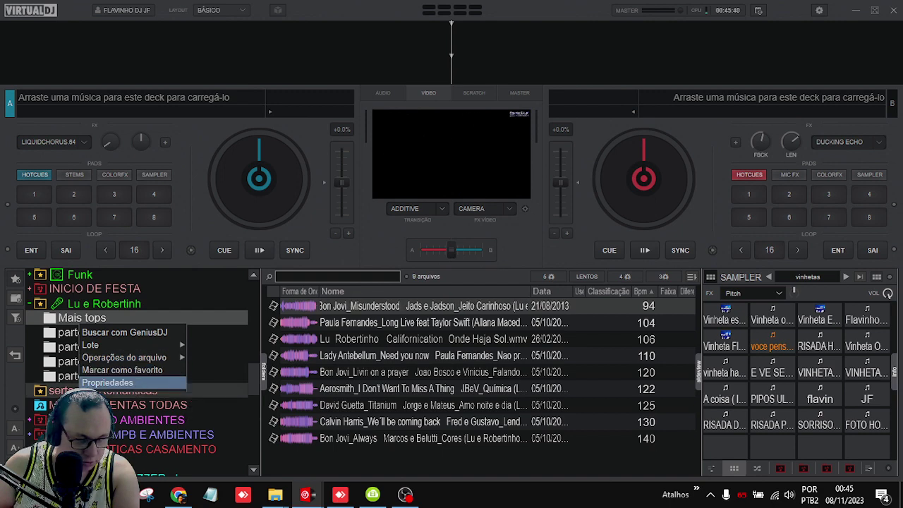
left_click(60, 323)
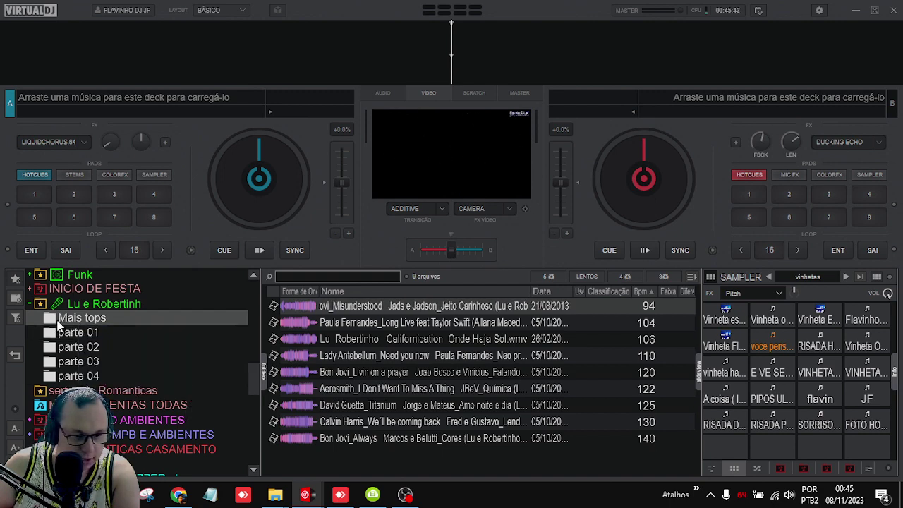
Step: Expand Playlists under Listas & Recomendações, view the export options for the SELEÇÃO ESPECIAL FDJ playlist, and close them without exporting
scroll(137, 327, "up", 6)
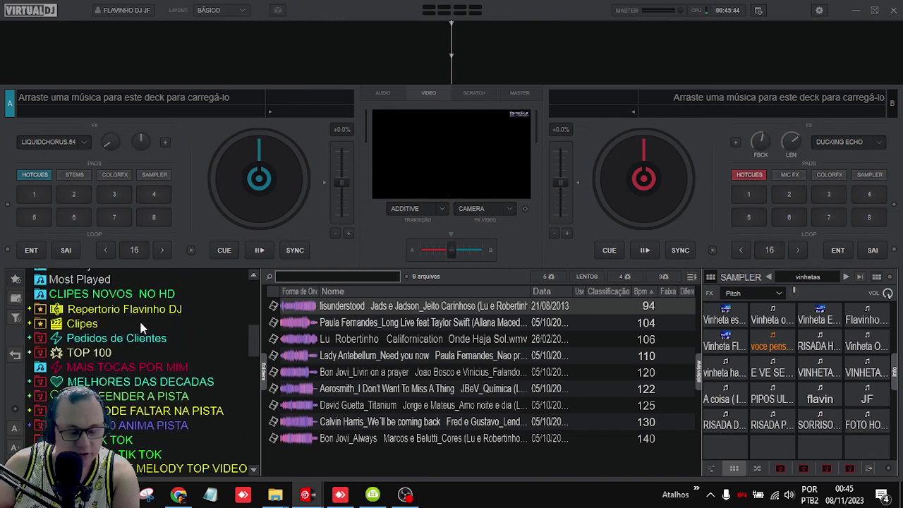
scroll(141, 327, "up", 8)
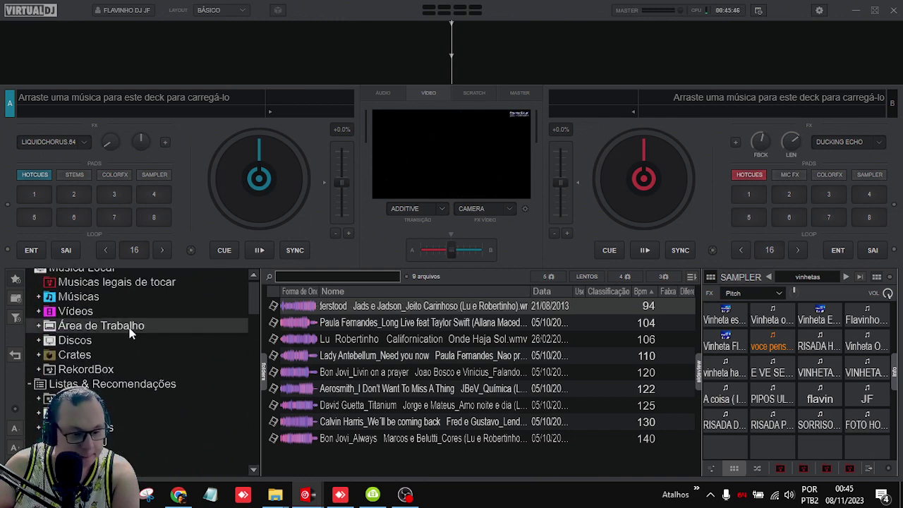
scroll(136, 329, "down", 1)
left_click(39, 386)
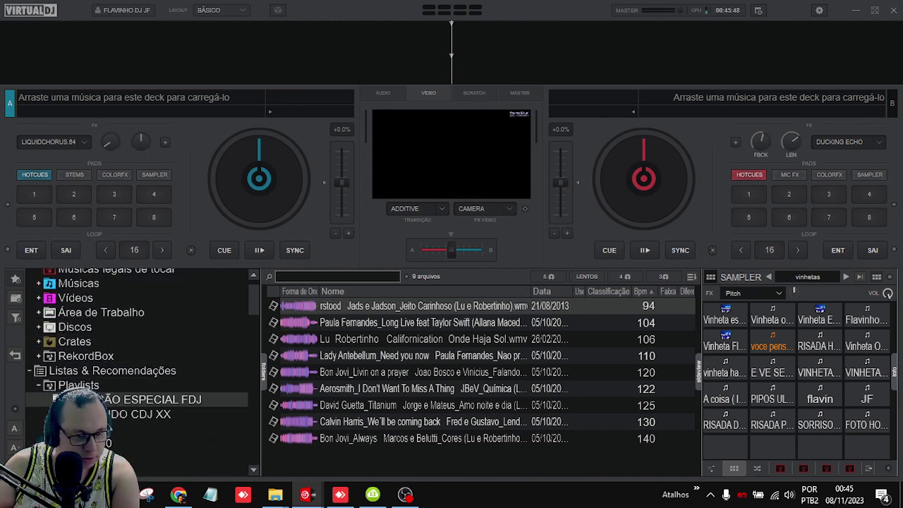
right_click(99, 400)
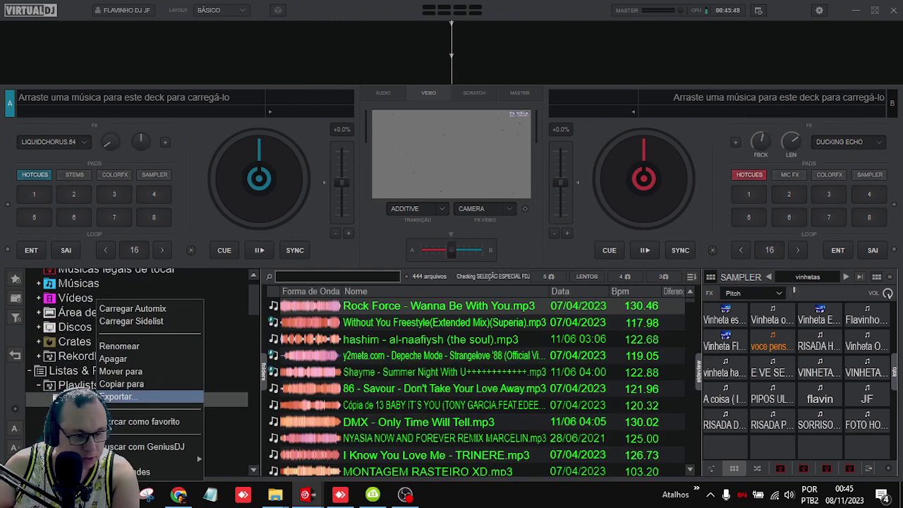
left_click(117, 397)
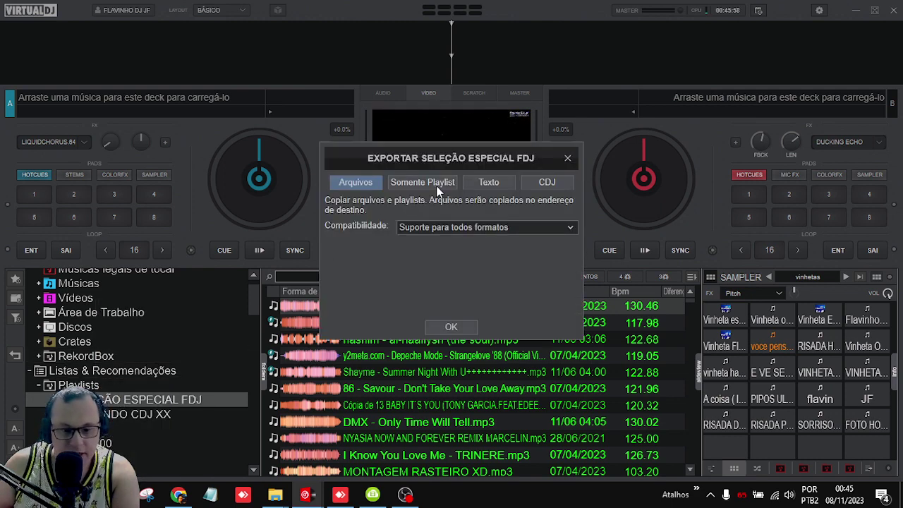
left_click(570, 159)
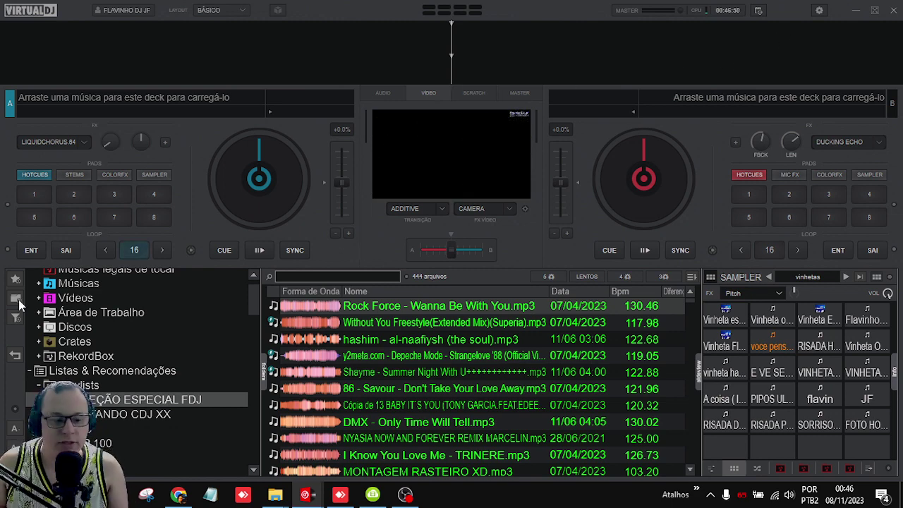
Step: Collapse the Listas & Recomendações and Música Local branches in the folder tree
left_click(38, 385)
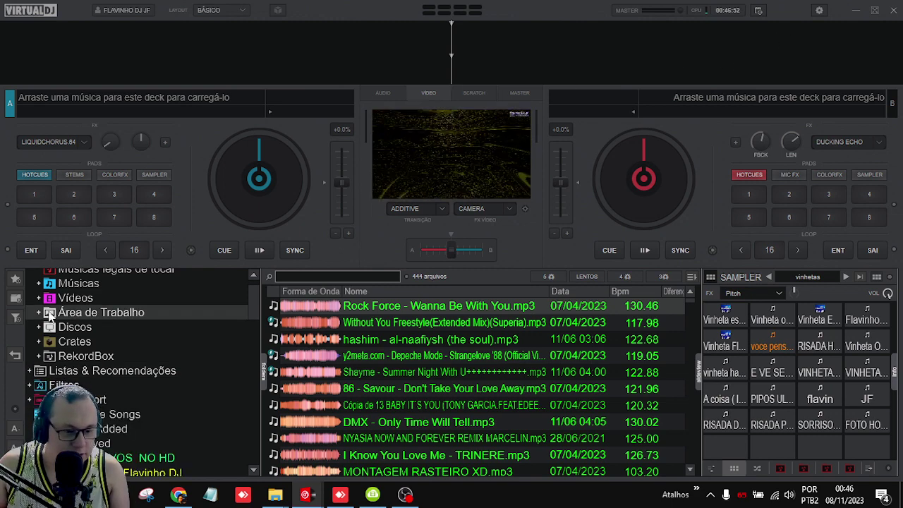
scroll(35, 310, "up", 1)
left_click(29, 275)
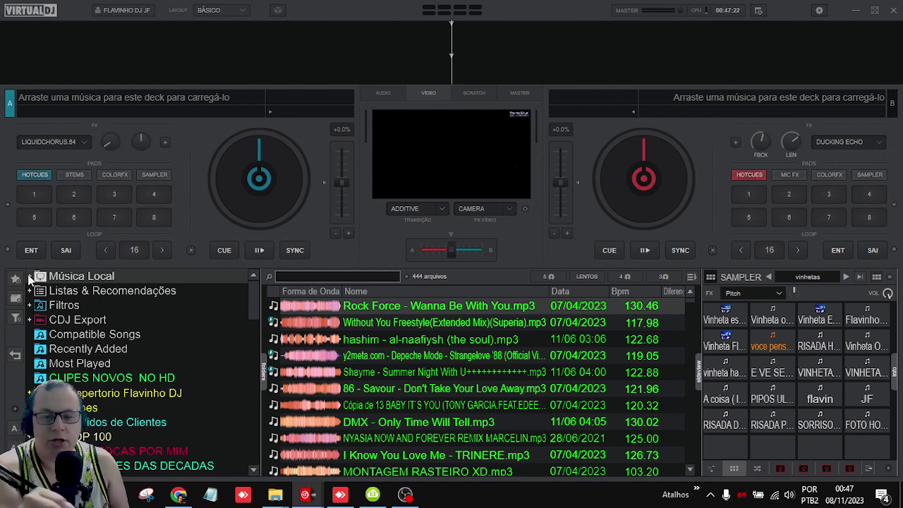
Step: Open the Mapeamento settings, look over the controller choices and keyboard assignments, and close the settings
left_click(819, 10)
left_click(279, 60)
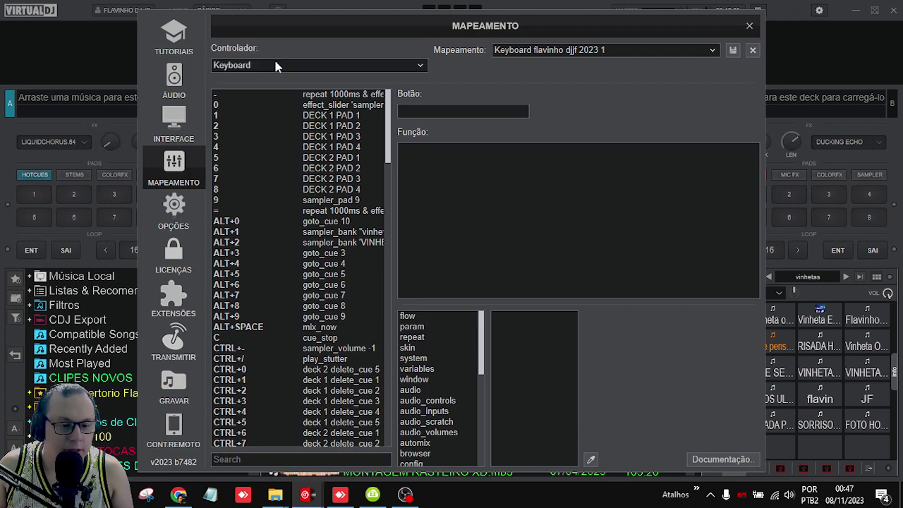
left_click(416, 67)
left_click_drag(425, 88, 429, 460)
left_click(638, 120)
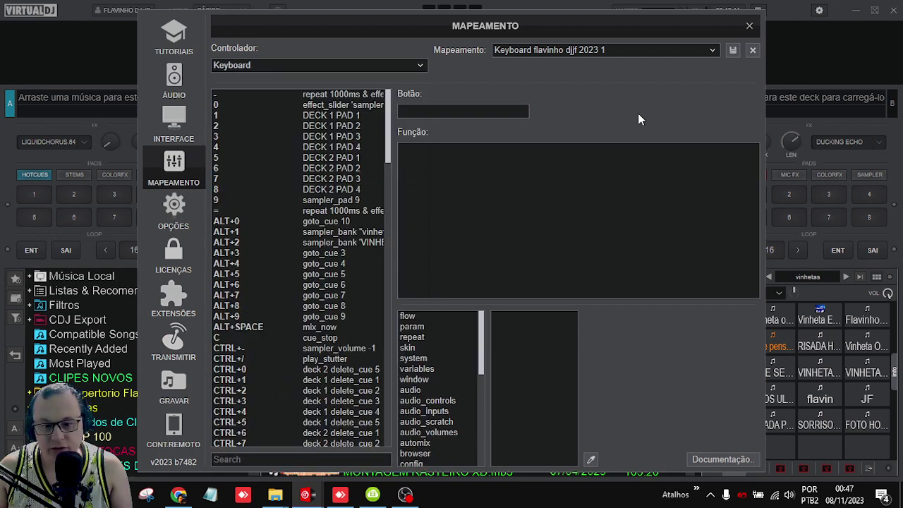
left_click(749, 25)
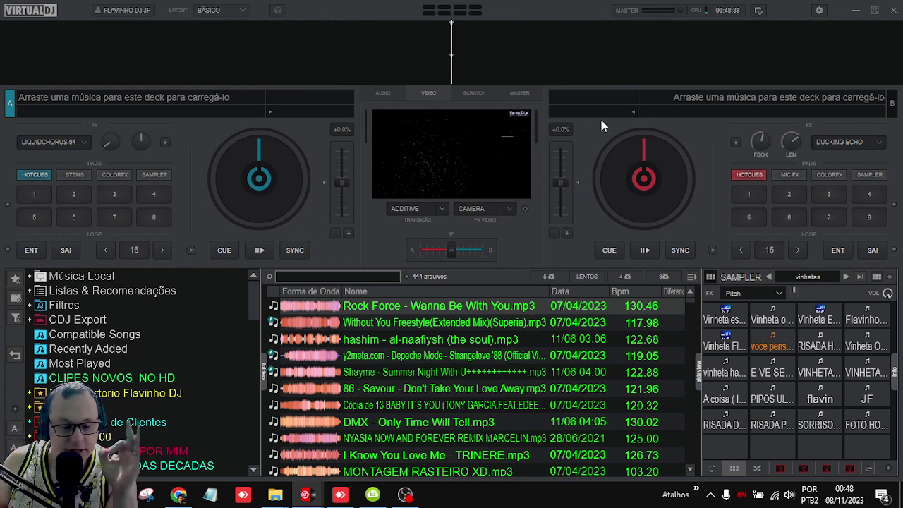
Step: Review the commands for the track "Rock Force - Wanna Be With You.mp3", including its Operações do arquivo options, and dismiss them
left_click(428, 360)
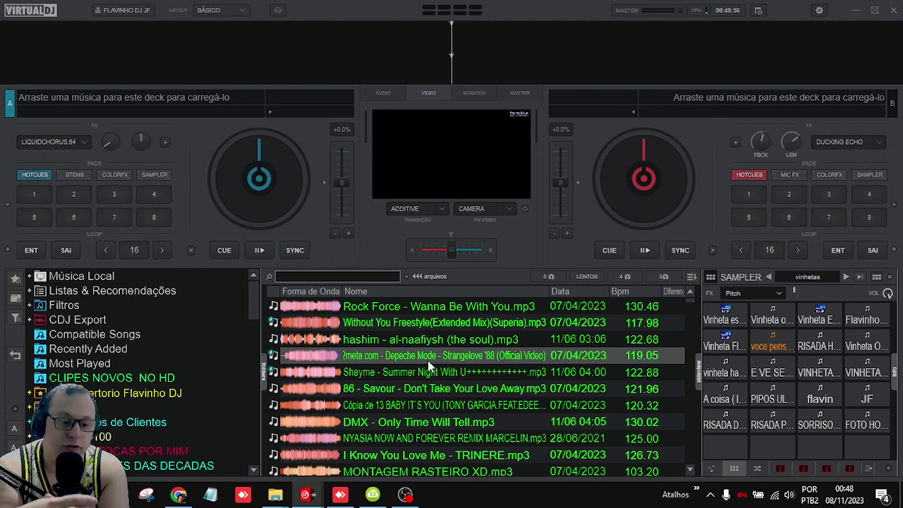
right_click(407, 310)
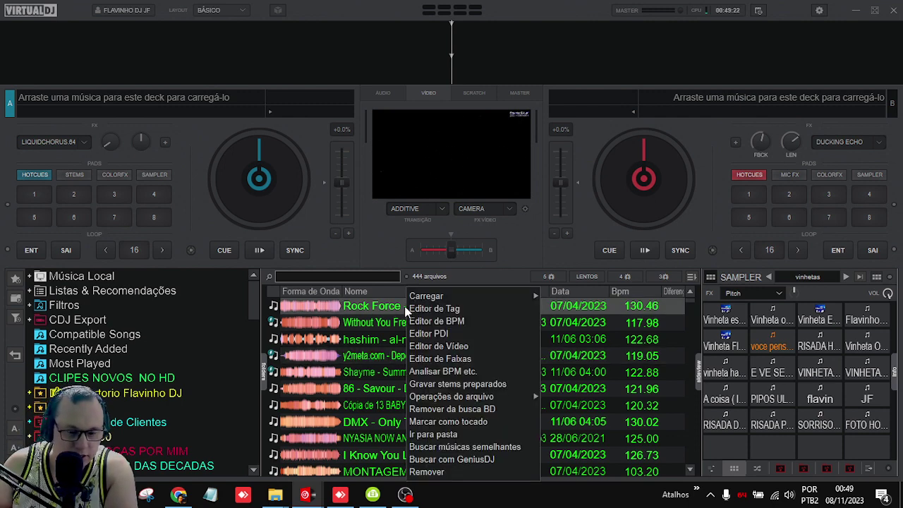
mouse_move(509, 399)
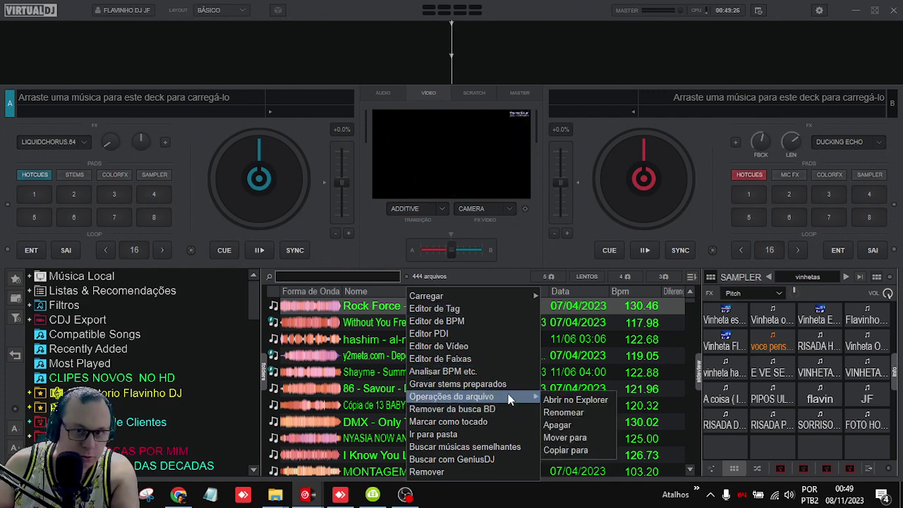
left_click(378, 246)
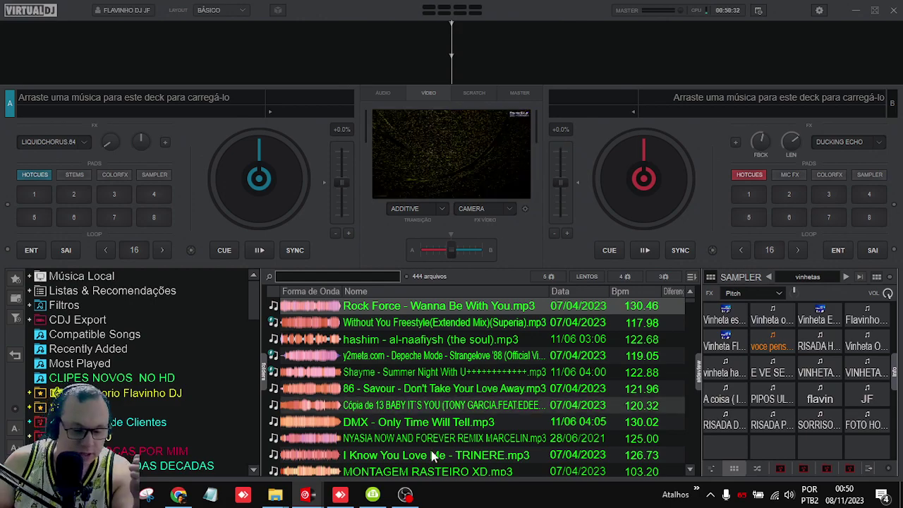
Step: Switch to the OBS window that is running the recording
key("alt+Tab")
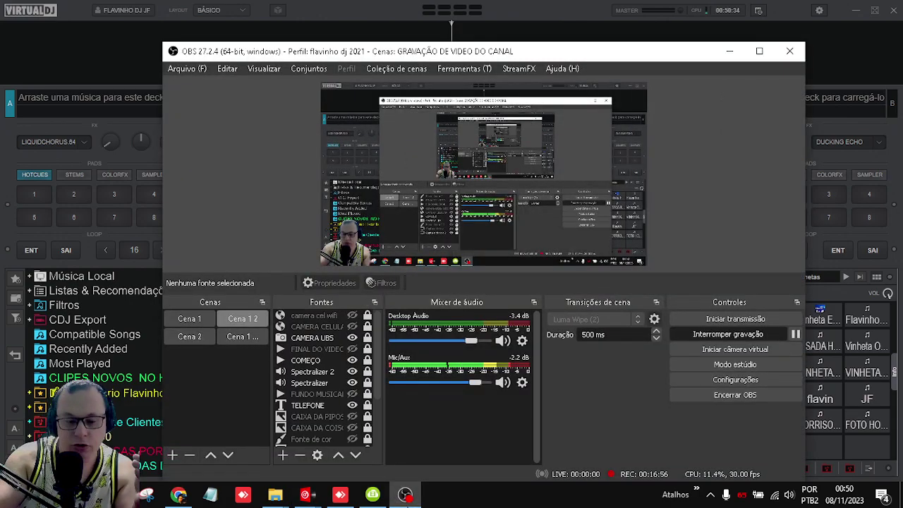